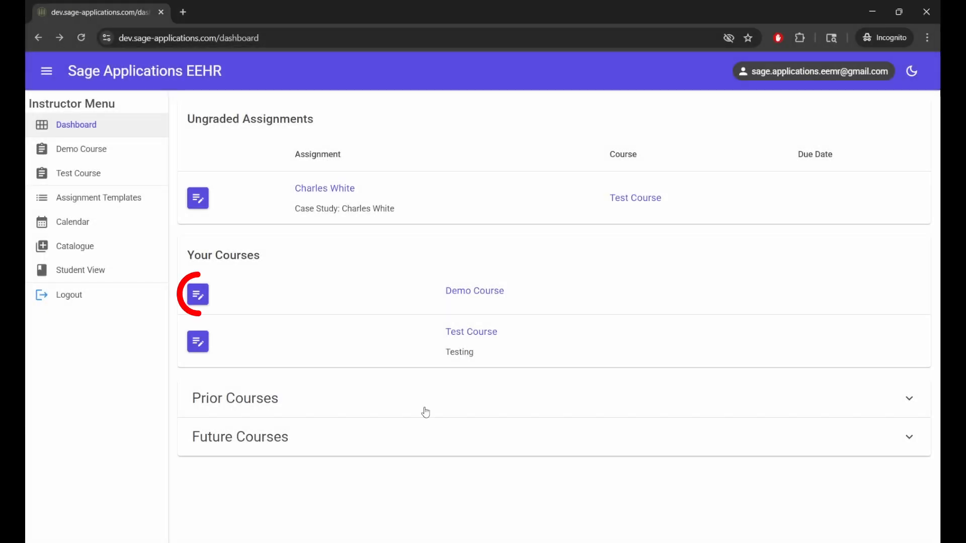
Step: Open Demo Course for editing and look at its instructor settings and the assignment templates available for import
left_click(198, 296)
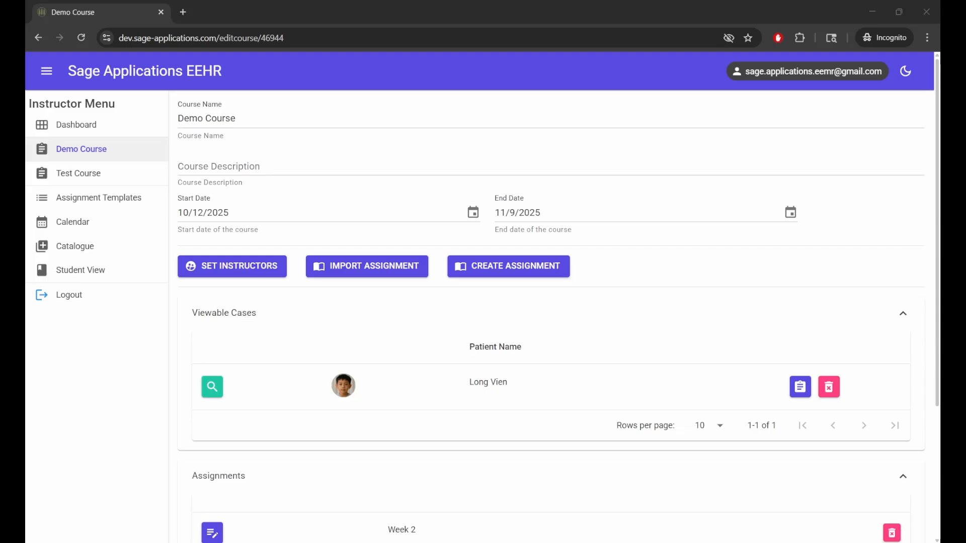
left_click(224, 271)
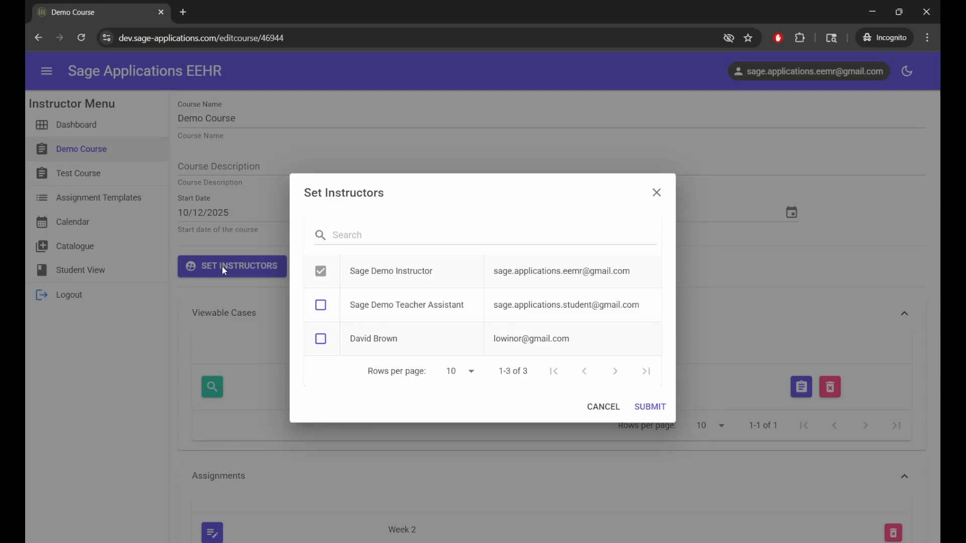
left_click(599, 414)
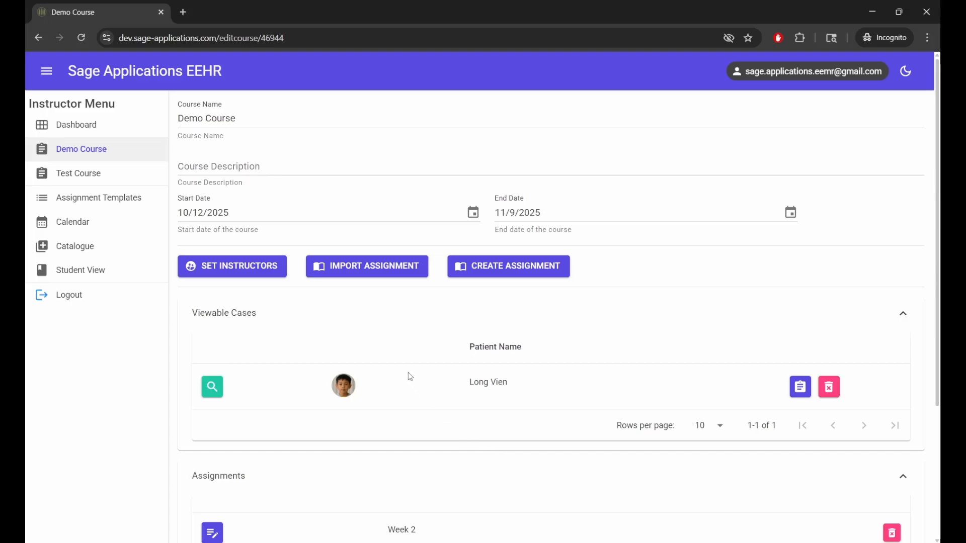
left_click(359, 267)
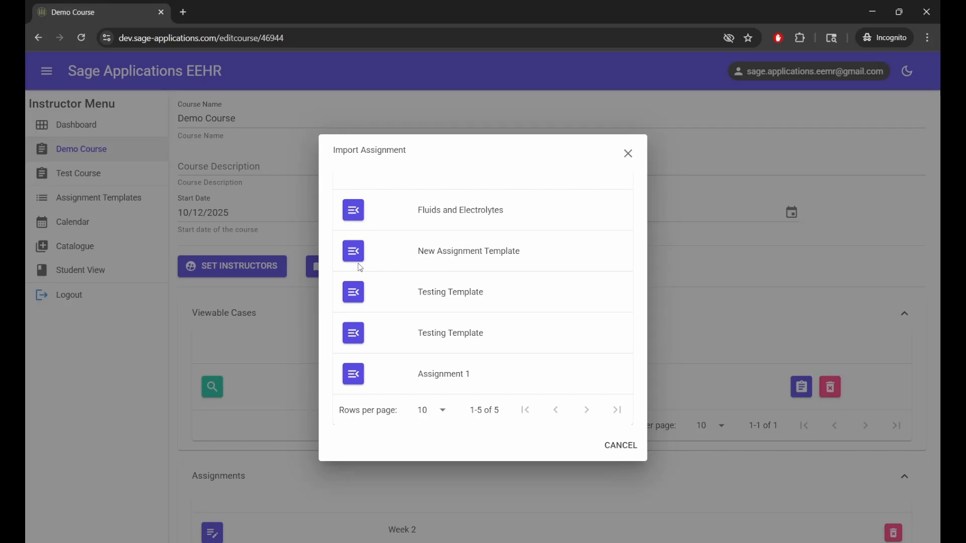
left_click(621, 446)
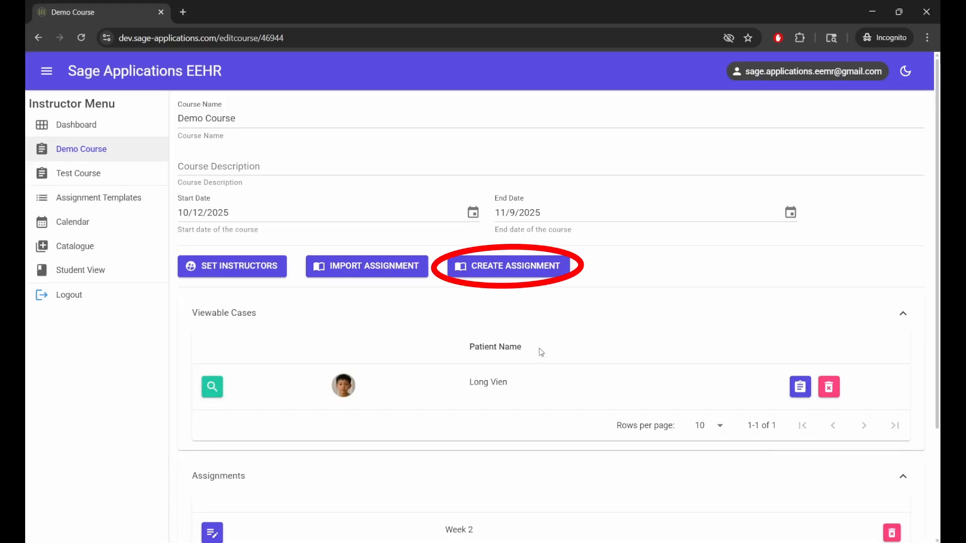
Step: Create a new assignment in Demo Course and turn the course's only viewable case into an assignment
left_click(498, 272)
scroll(512, 327, "down", 4)
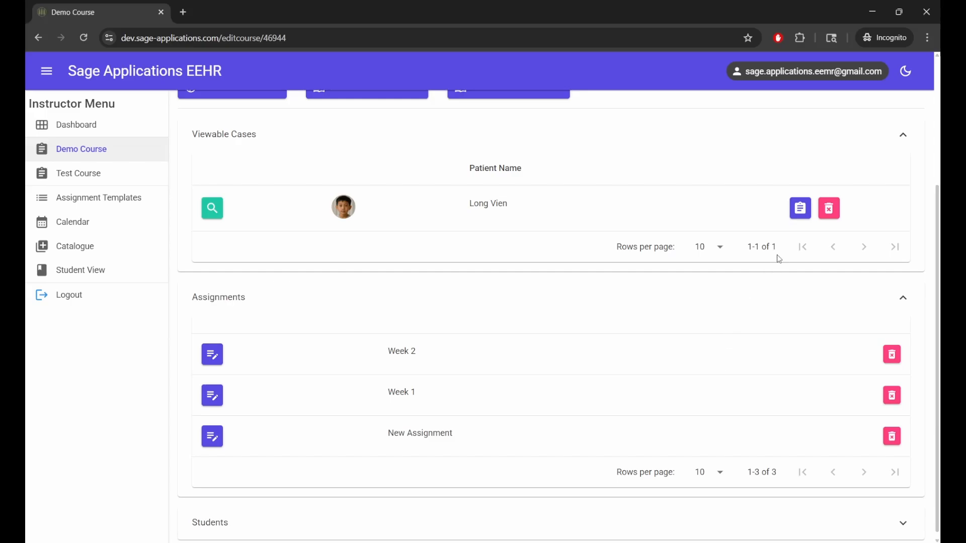
left_click(799, 210)
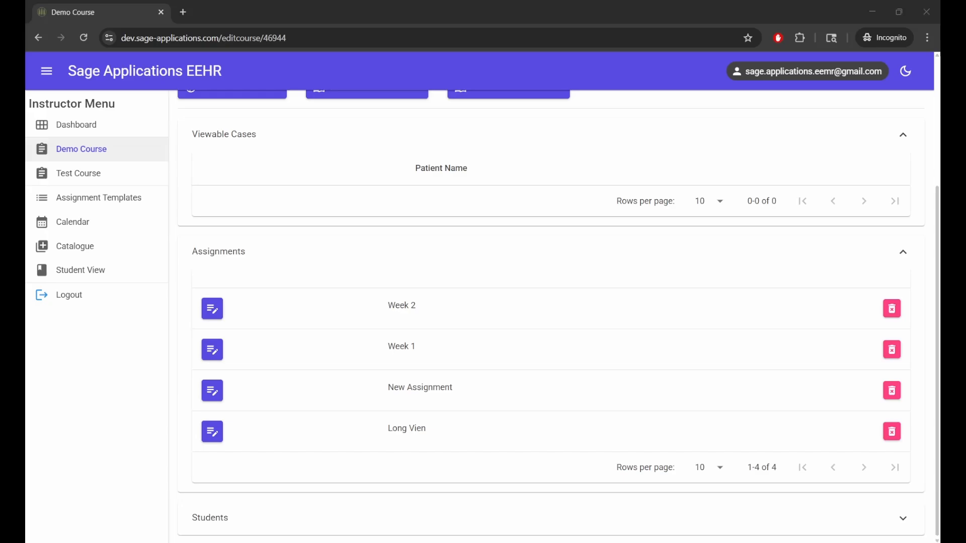
Step: Expand the course's Students section and look at the options for adding students without adding anyone
left_click(903, 519)
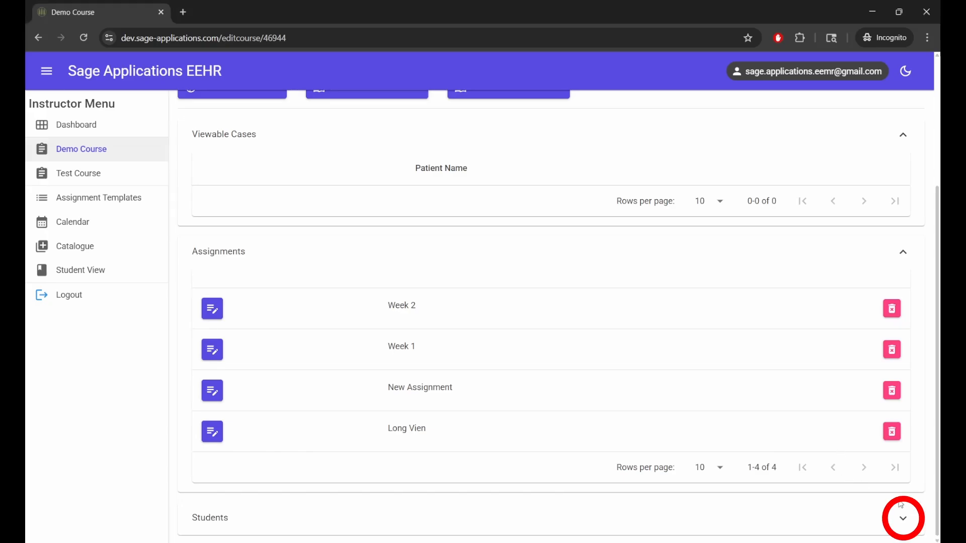
scroll(904, 522, "down", 3)
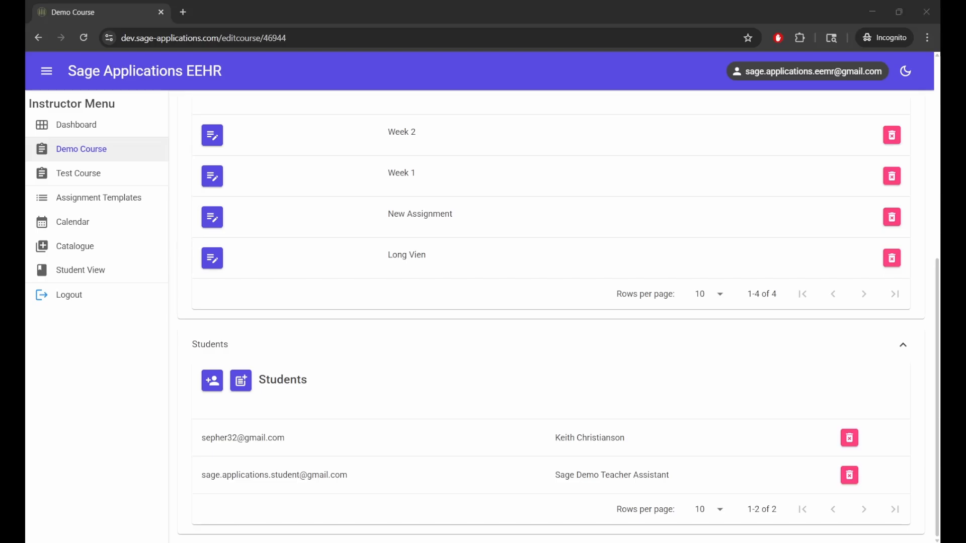
left_click(213, 383)
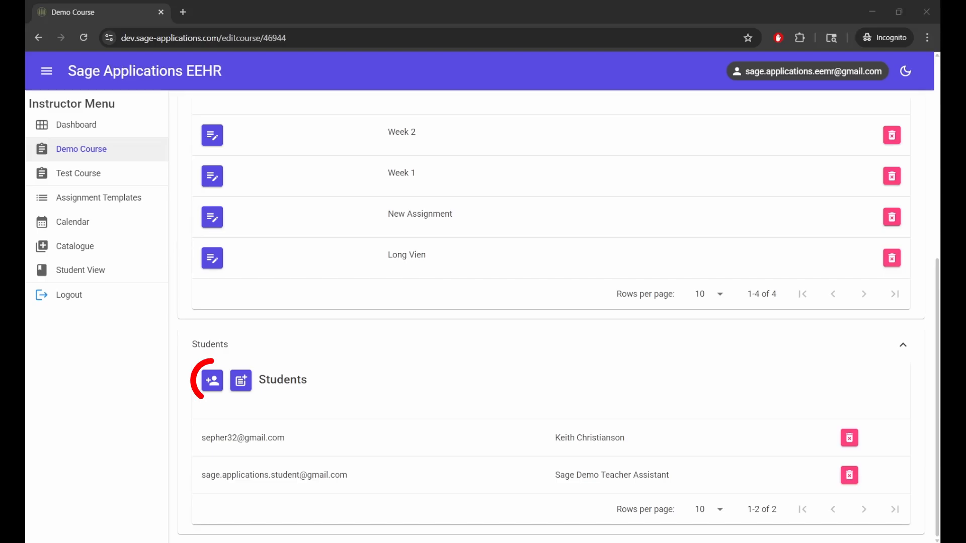
left_click(214, 381)
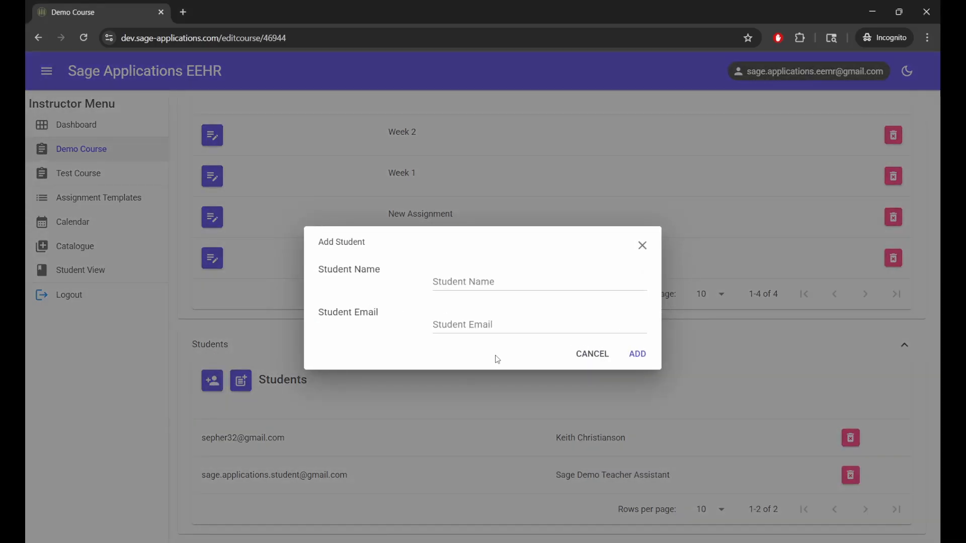
left_click(589, 353)
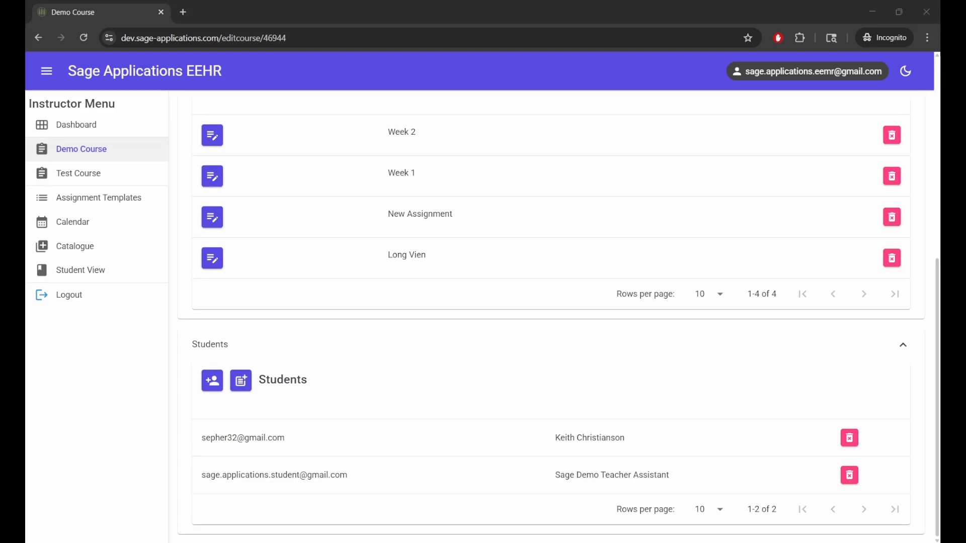
left_click(241, 381)
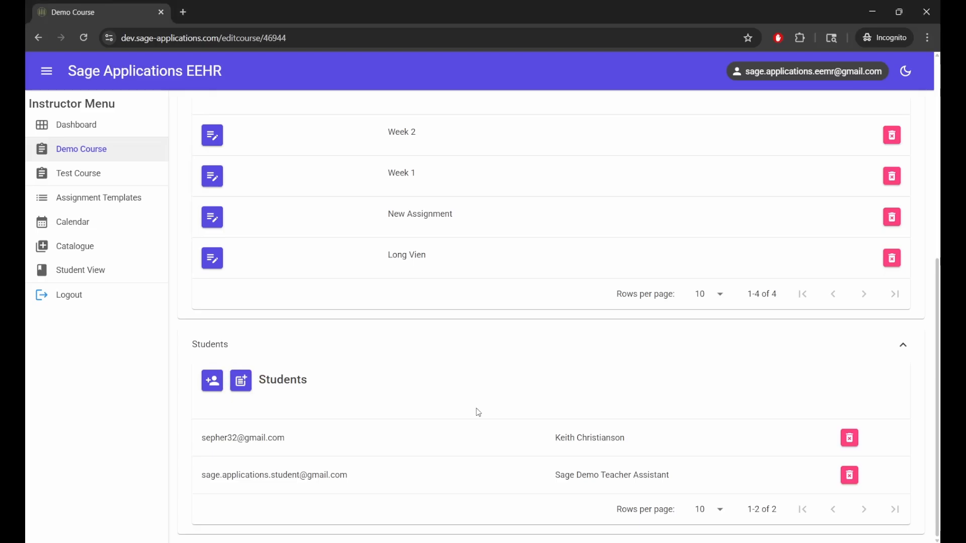
left_click(241, 380)
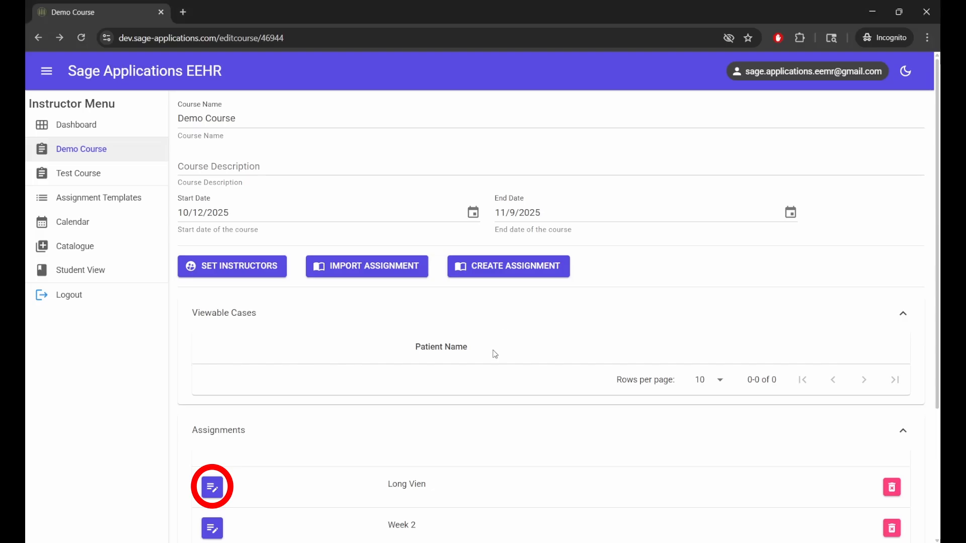
Step: Open the assignment made from the viewable case for editing and rename it "Assignment 3"
left_click(212, 488)
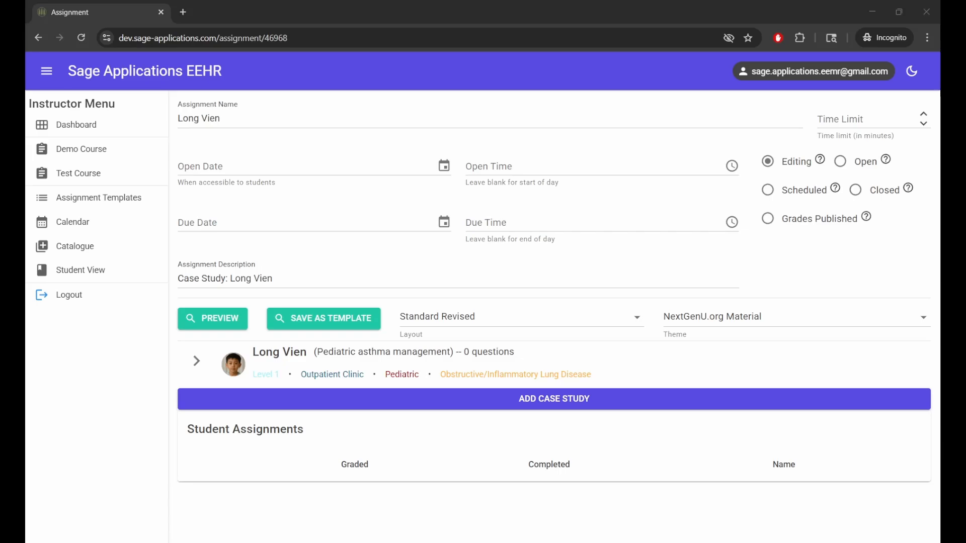
triple_click(307, 114)
type("Assignment 3")
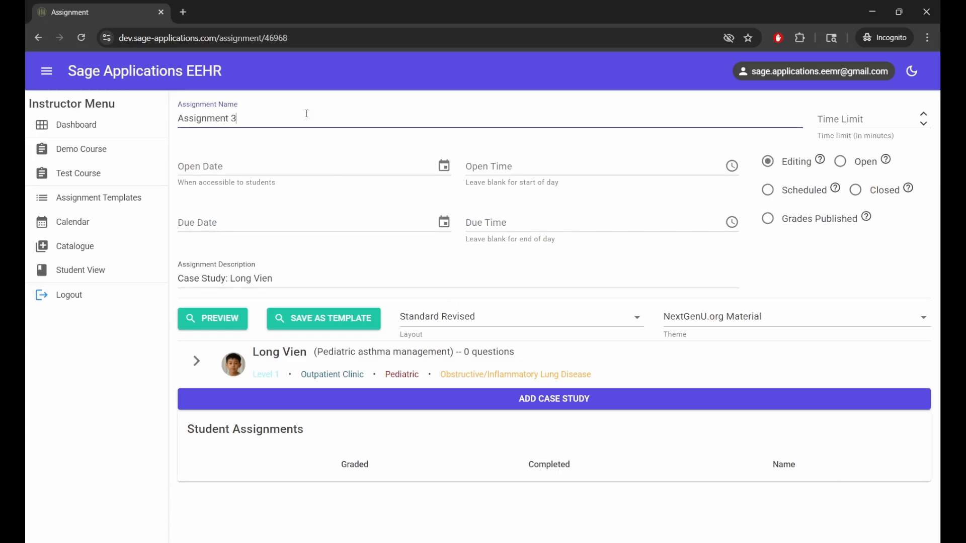
left_click(325, 153)
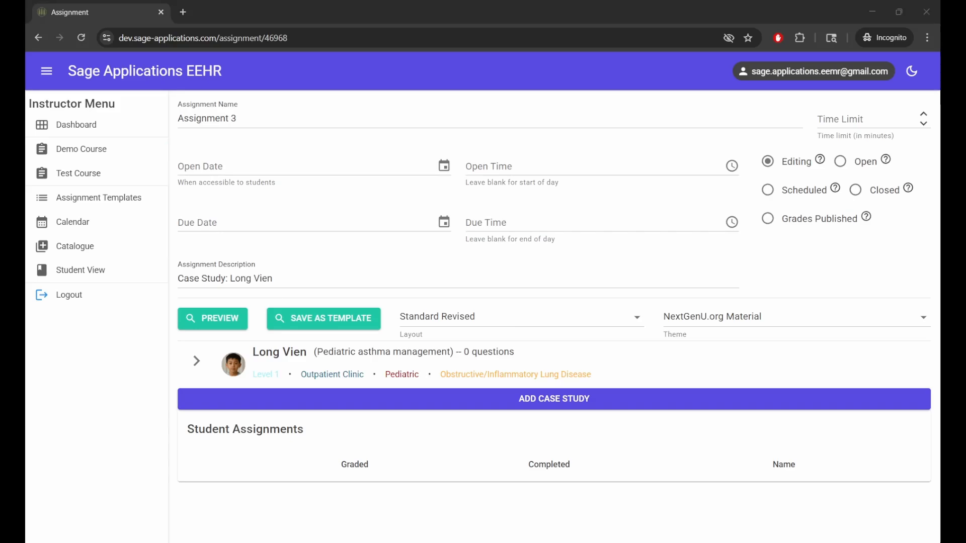
Step: Set the assignment's open date to 10/28/2025 and its due date to 11/4/2025
left_click(256, 168)
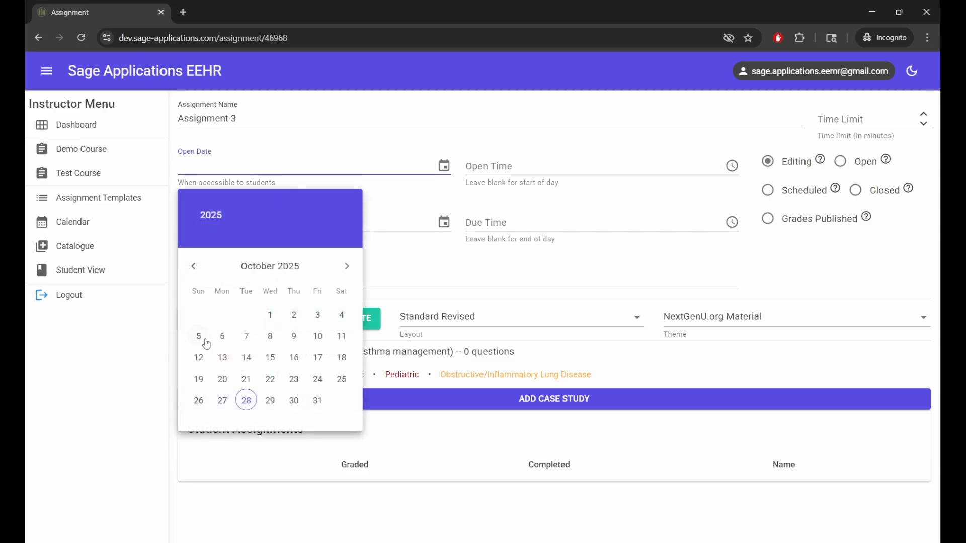
left_click(246, 400)
left_click(322, 221)
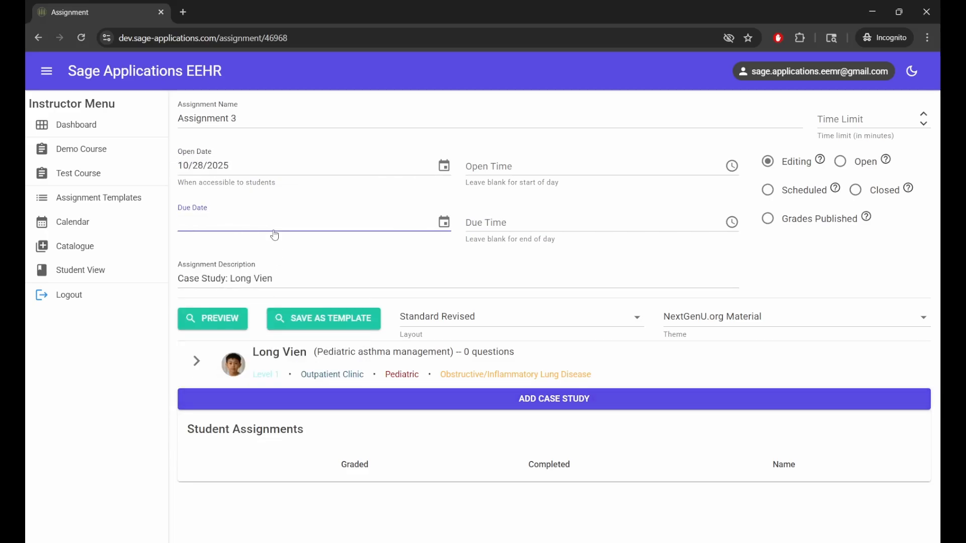
left_click(343, 313)
left_click(246, 380)
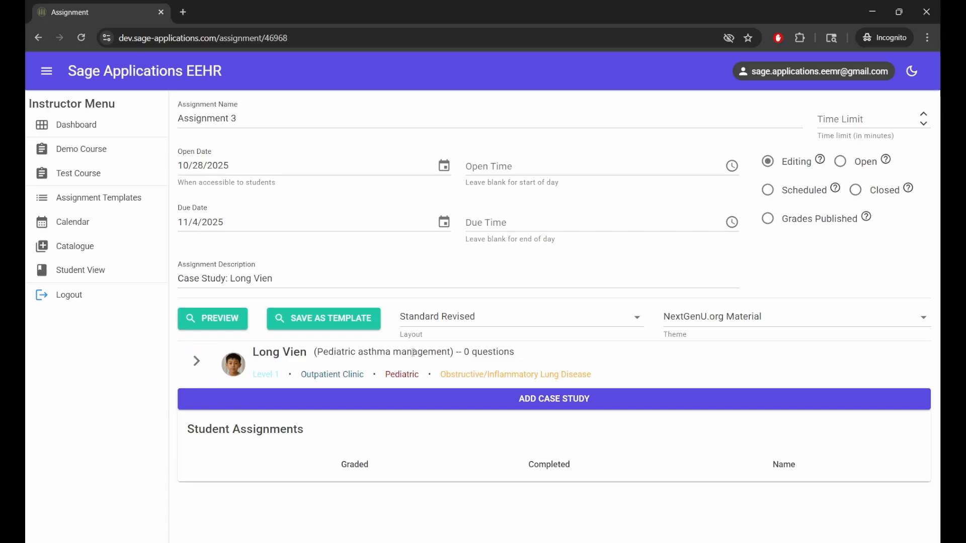
Step: Expand the pediatric asthma management case and import the question "This is one of my questions" into it
left_click(196, 361)
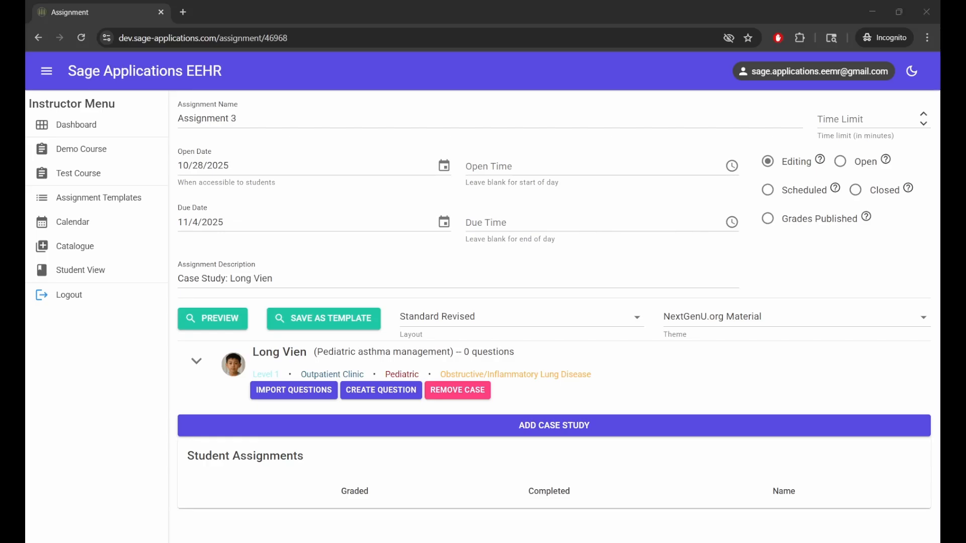
left_click(483, 348)
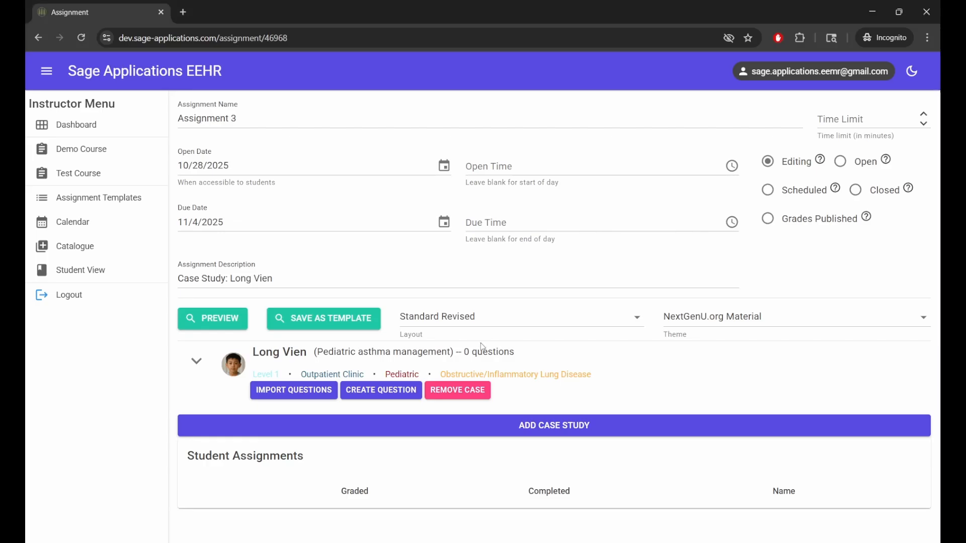
left_click(302, 392)
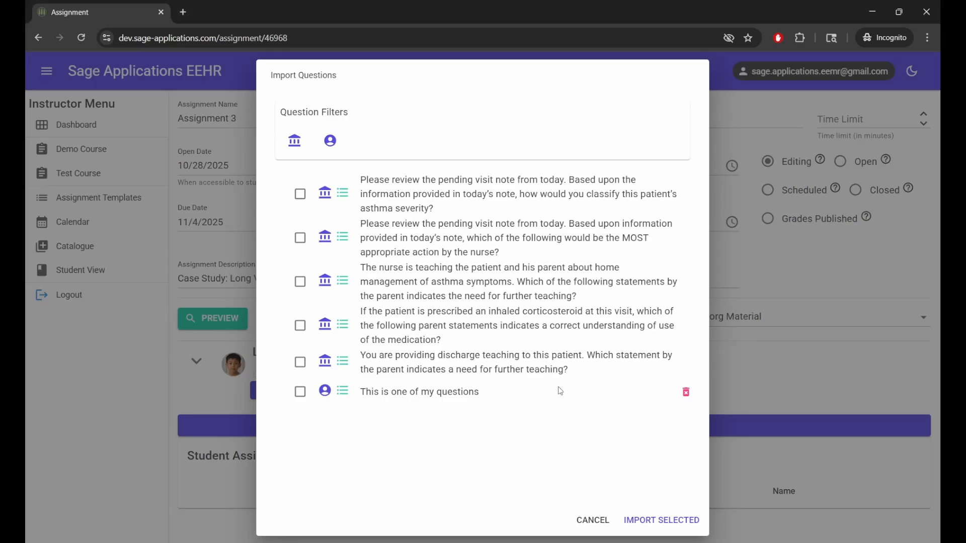
left_click(300, 392)
left_click(649, 522)
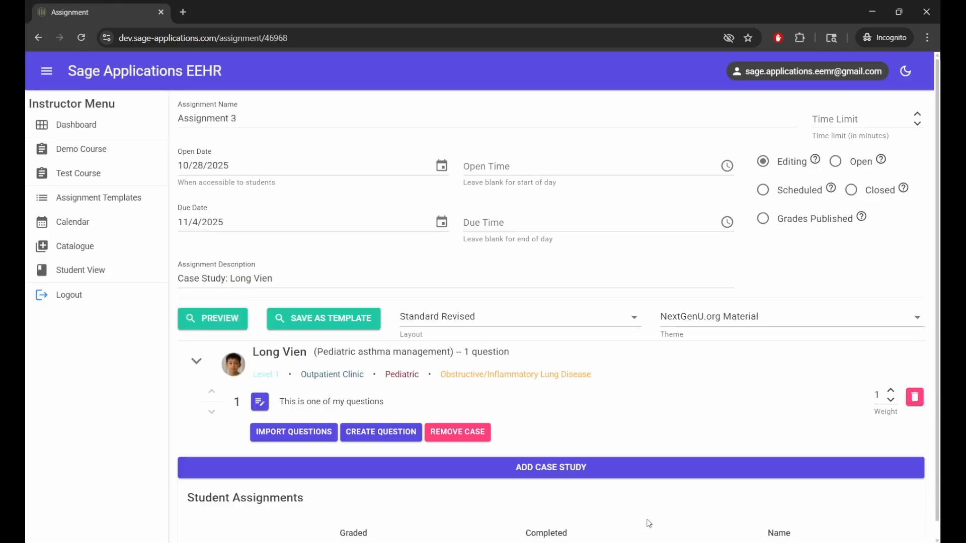
Step: Create a One Best Answer question for the case, with an item stem asking whether the case patient is male
left_click(391, 437)
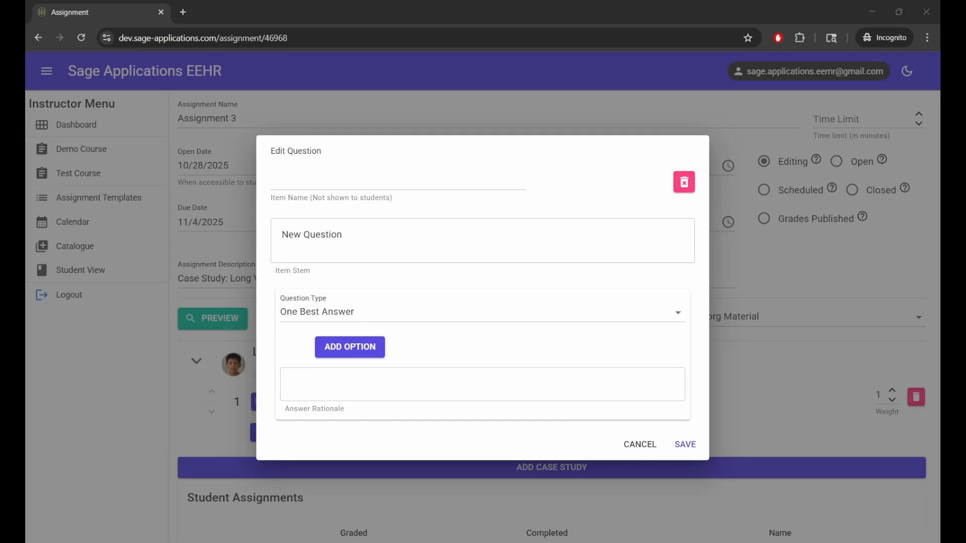
left_click(609, 316)
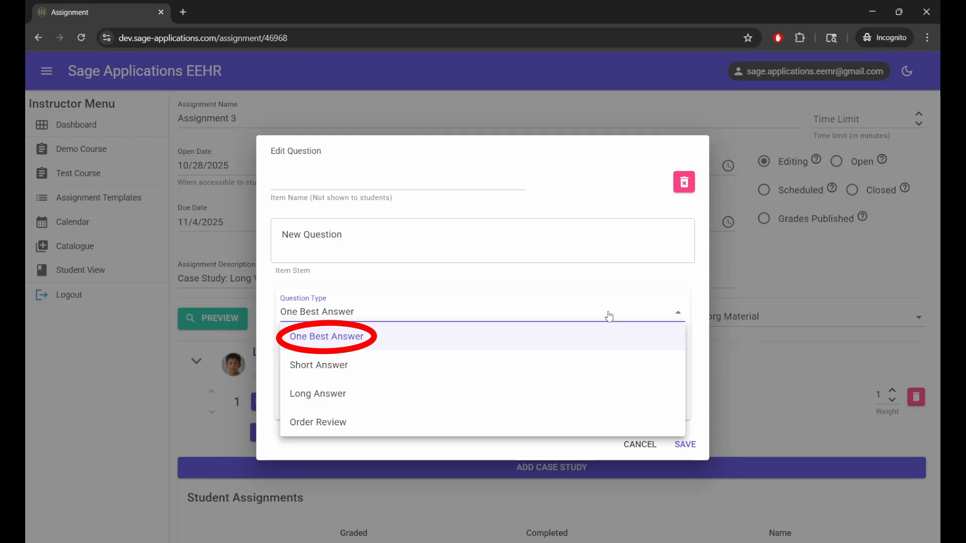
left_click(606, 317)
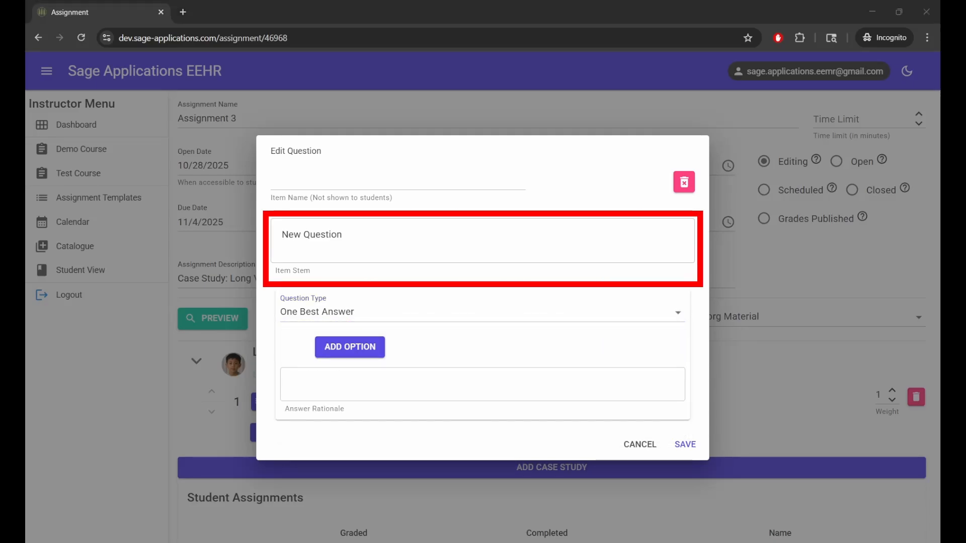
left_click(531, 248)
key("ctrl+a")
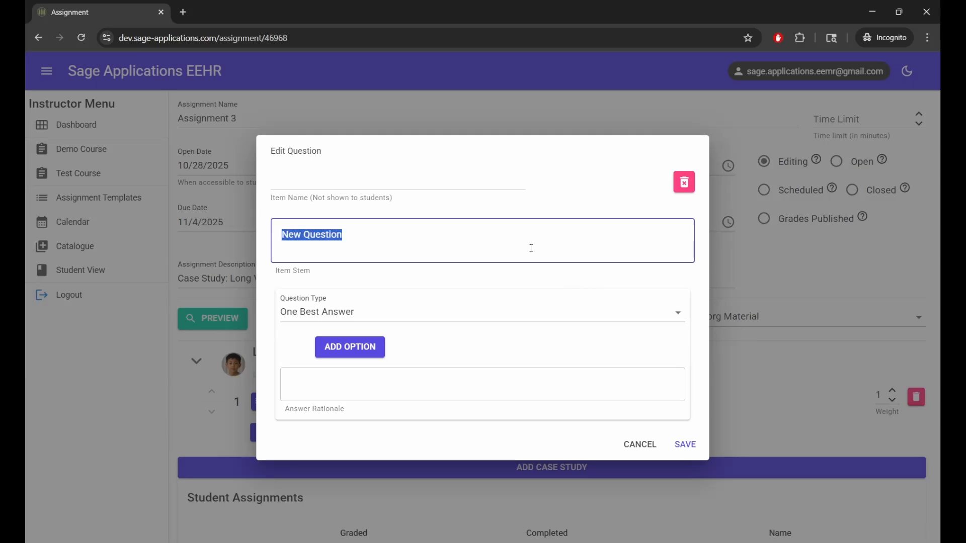
type("Is Long Vien male?")
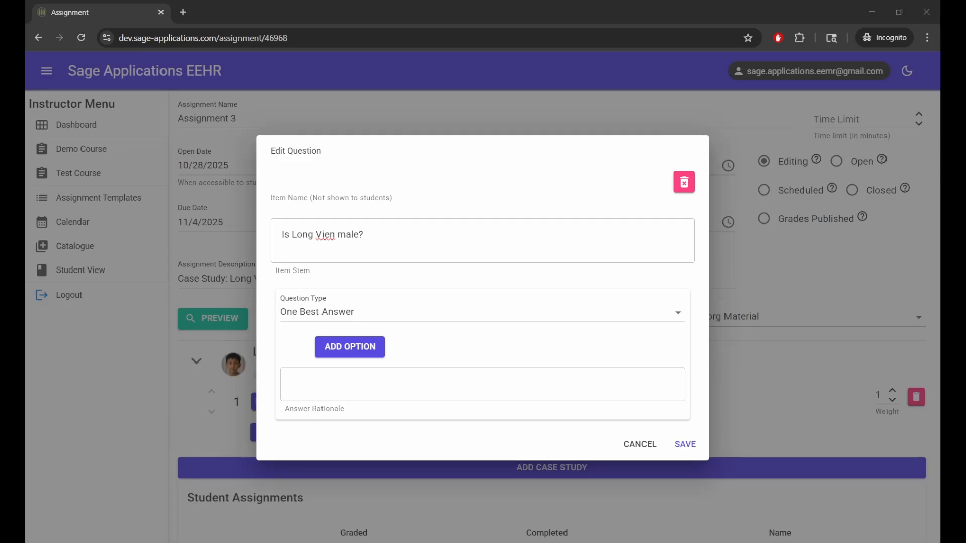
Step: Add two answer options to the question, A "True" and B "False"
left_click(370, 349)
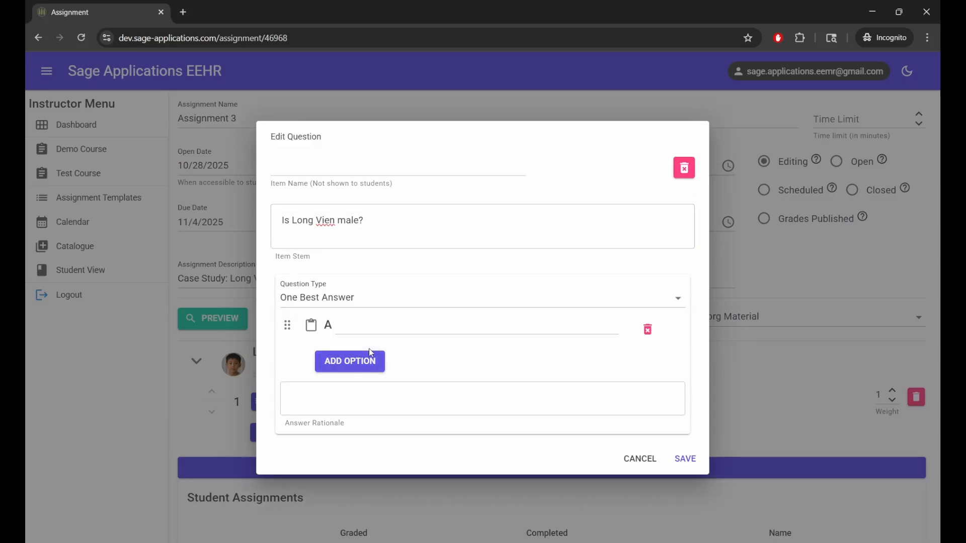
left_click(349, 370)
left_click(361, 313)
type("True")
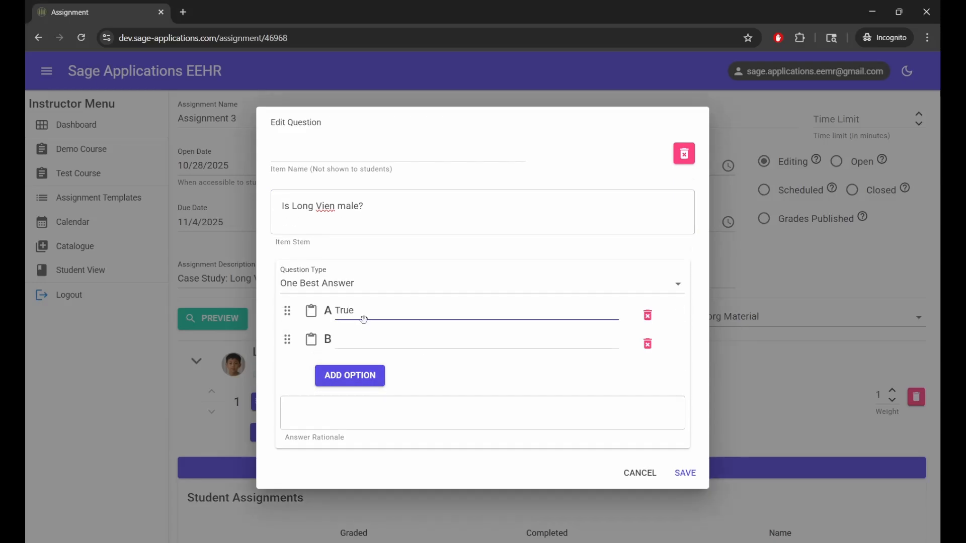
left_click(361, 340)
type("False")
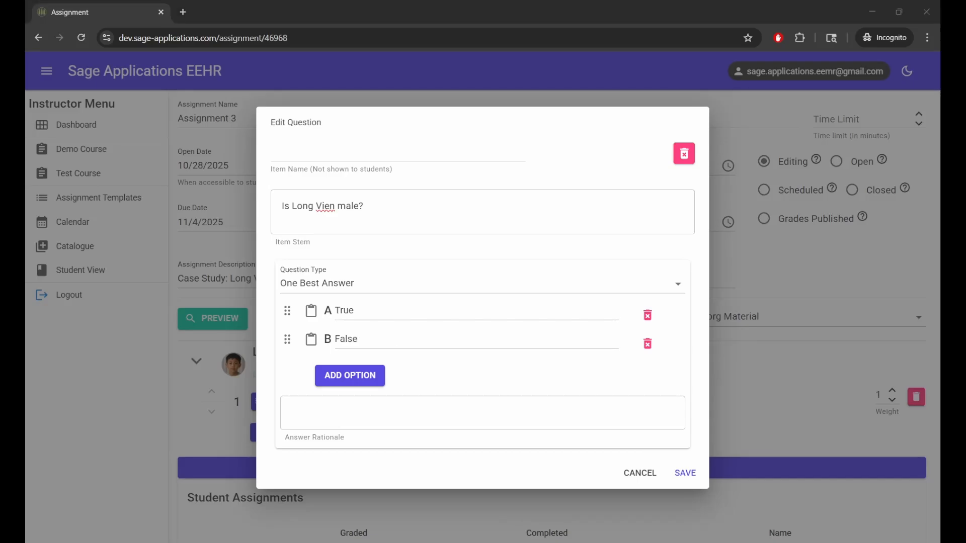
Step: Mark option A "True" as the correct answer and enter "Rationale" as the answer rationale
left_click(308, 313)
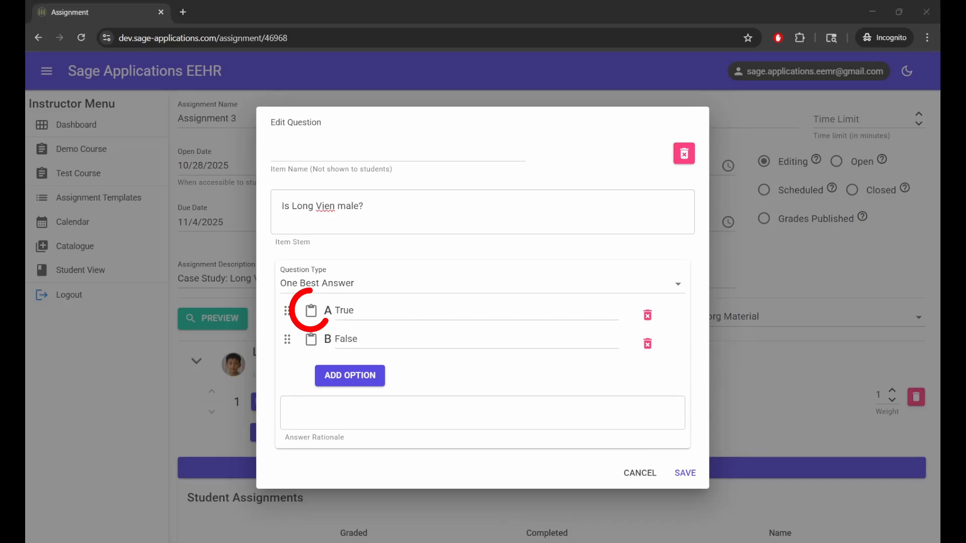
left_click(311, 316)
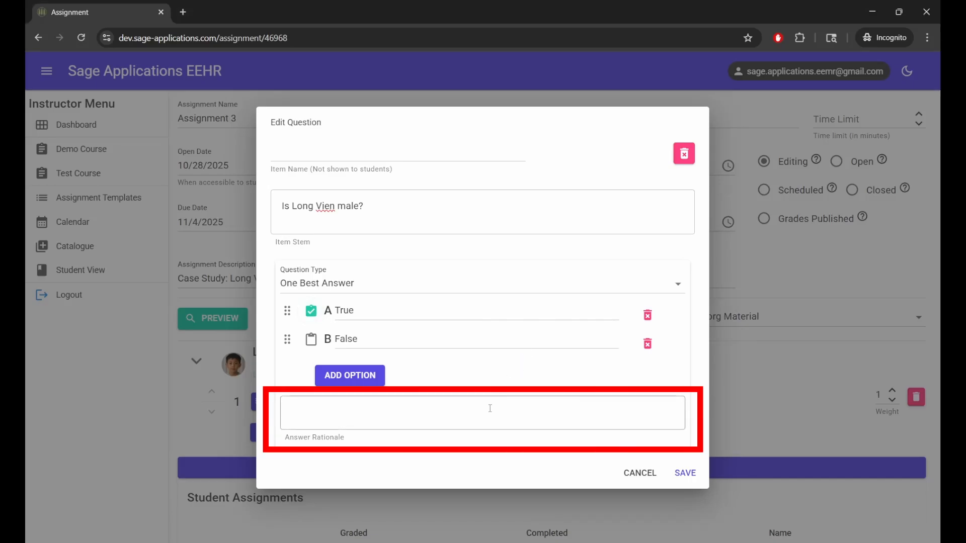
left_click(490, 409)
type("Rationale")
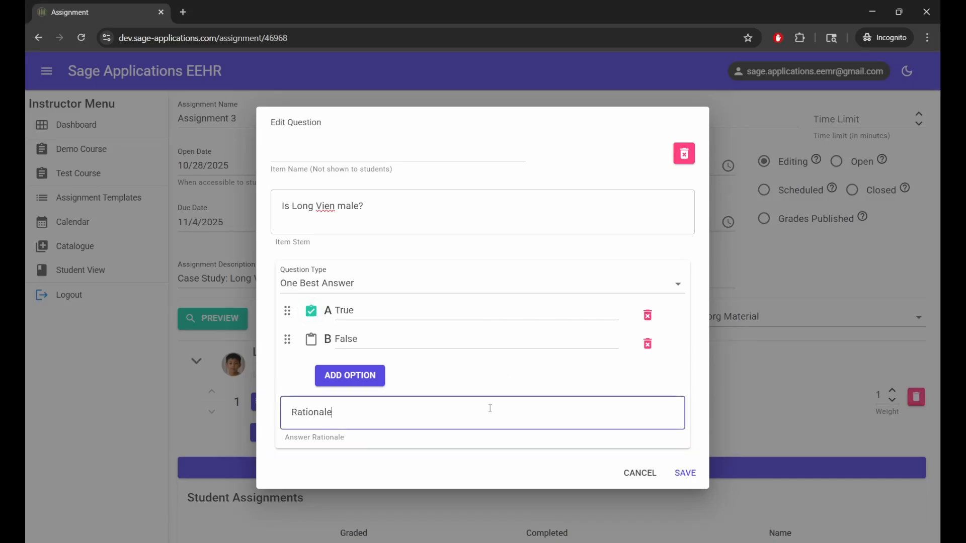
Step: Complete the answer rationale as "Rationale: According to the chart, this patient is male." and save the question
type(": According to the chart, this patie")
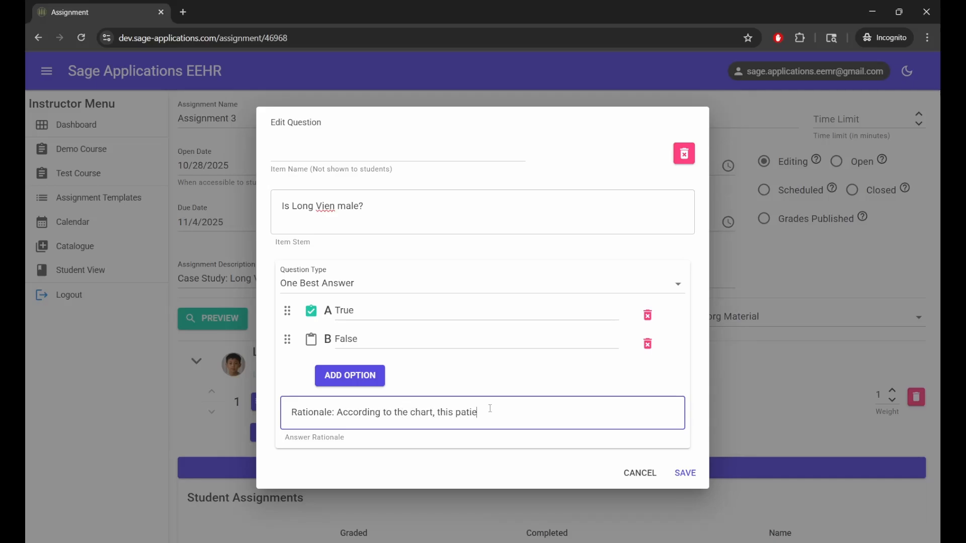
type("nt is male.")
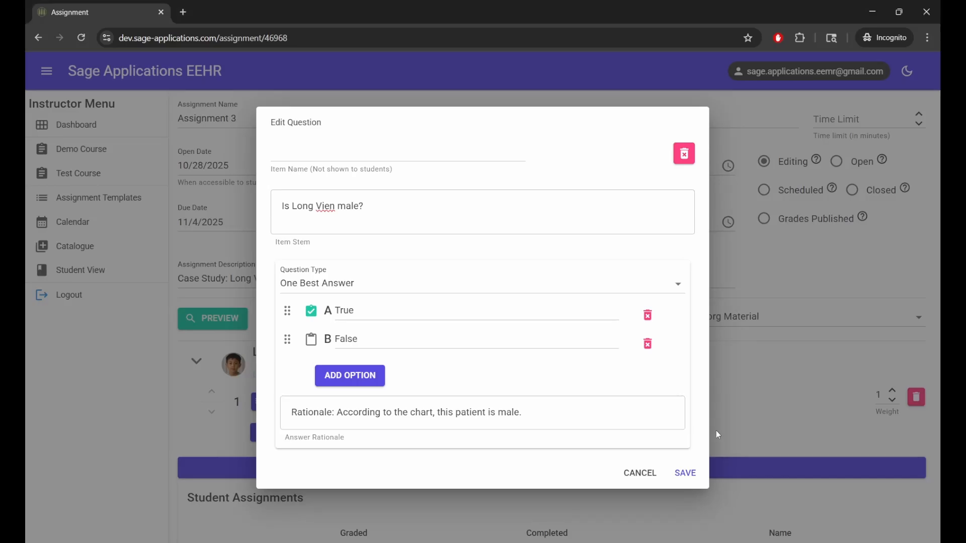
left_click(686, 478)
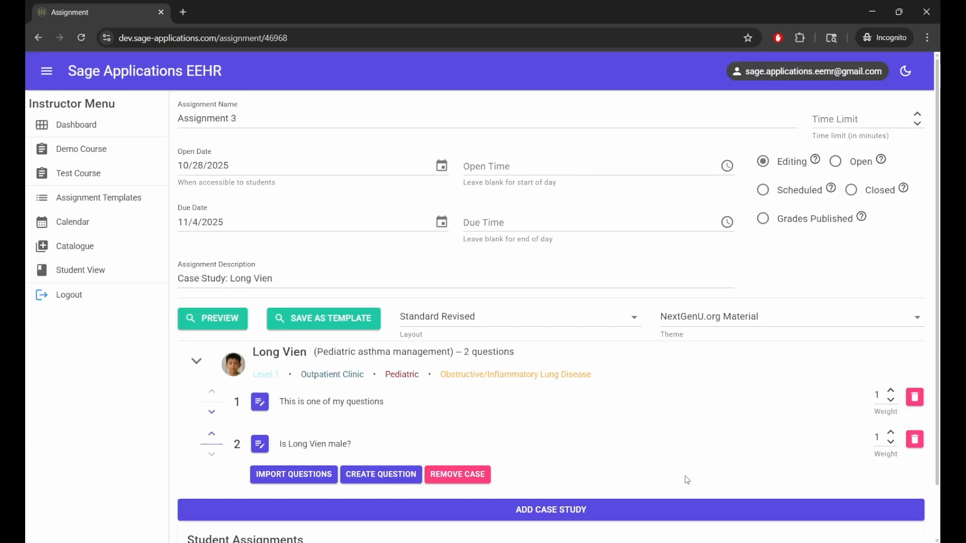
Step: Create and save an Order Review question for the pediatric asthma case, with the item stem "Please administer the patient's medications."
left_click(377, 475)
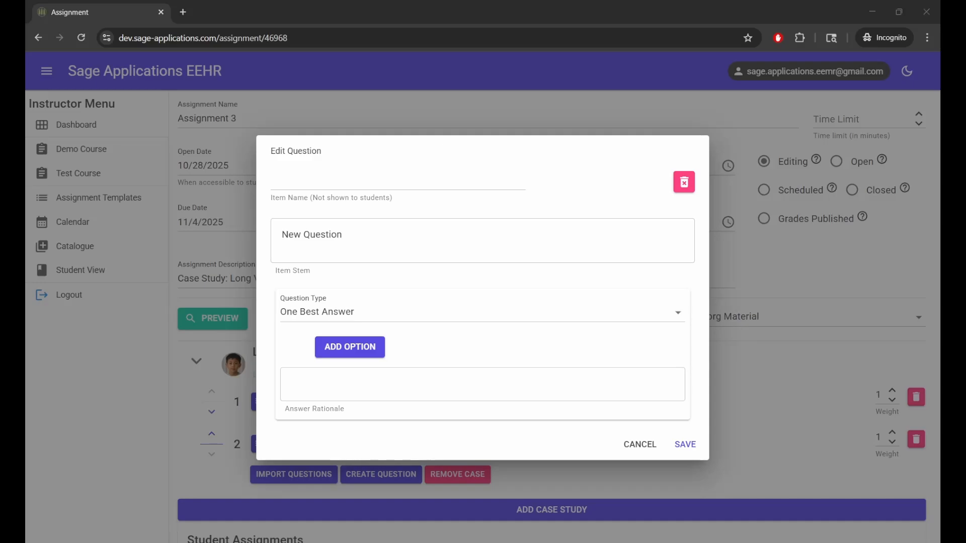
left_click(561, 322)
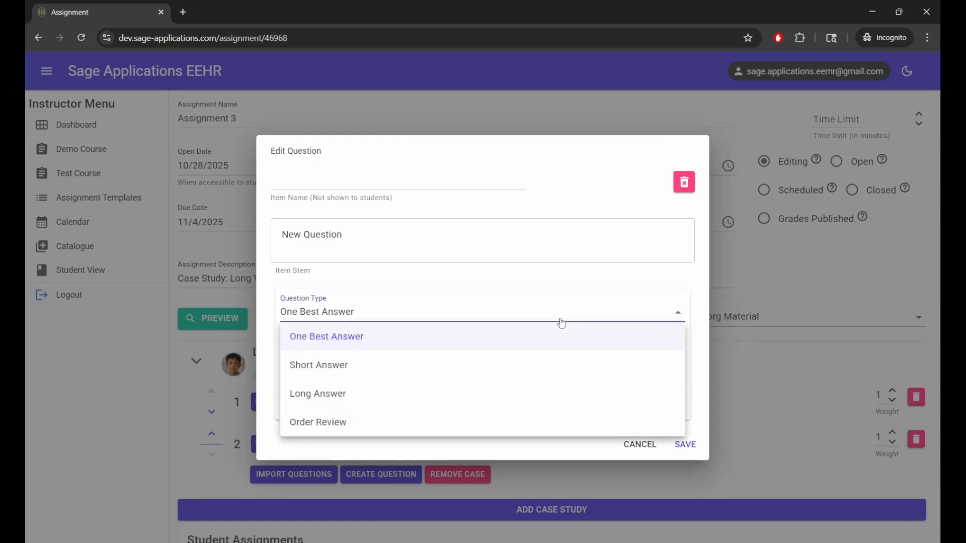
left_click(536, 430)
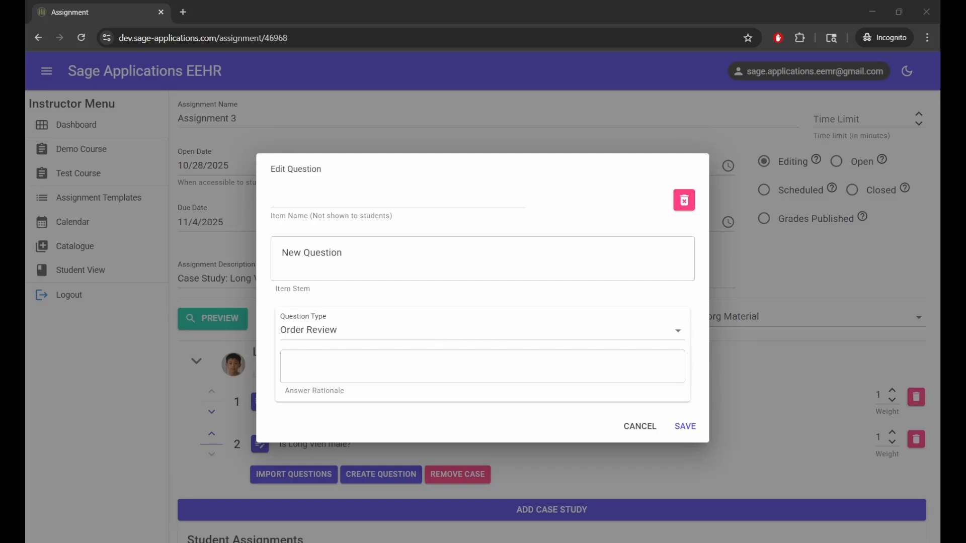
left_click(471, 250)
type("Please")
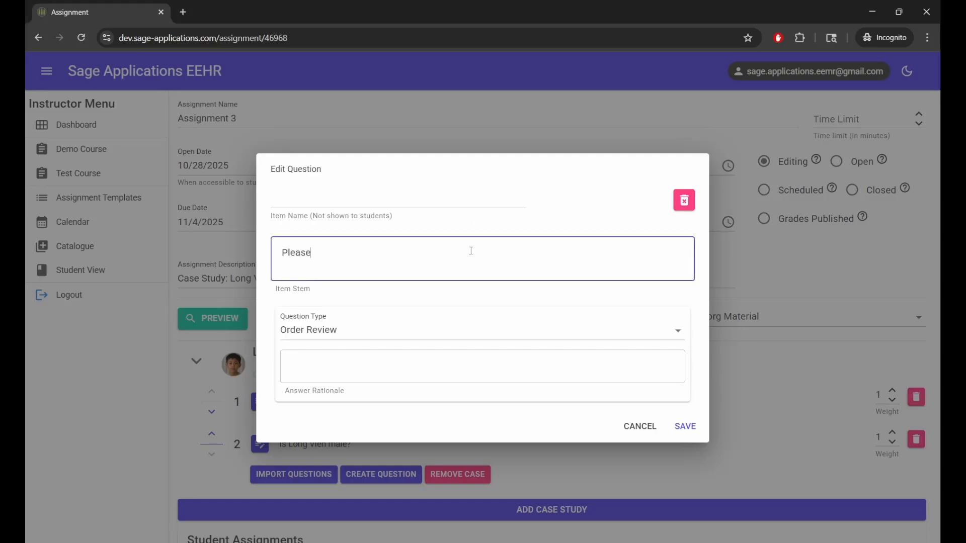
type(" administer the patient's med")
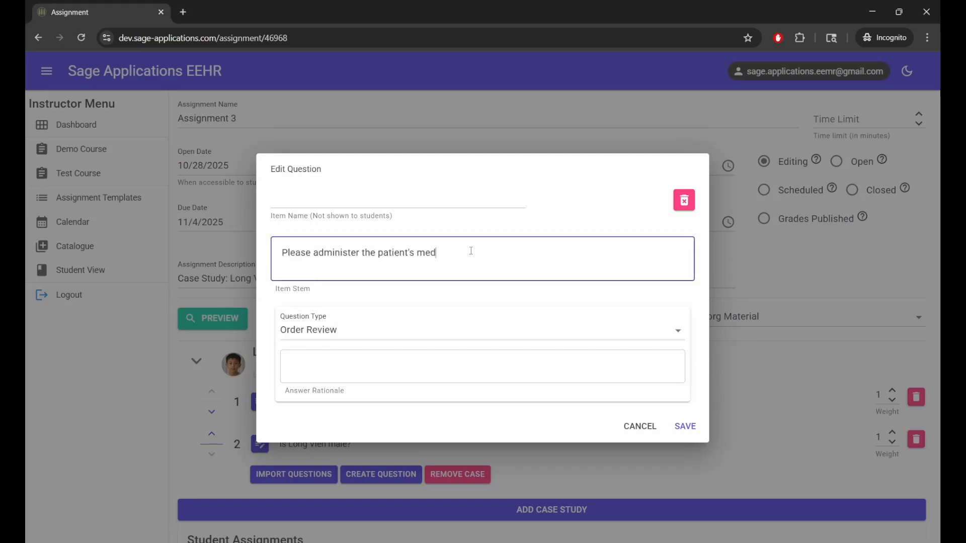
type("ications.")
left_click(519, 234)
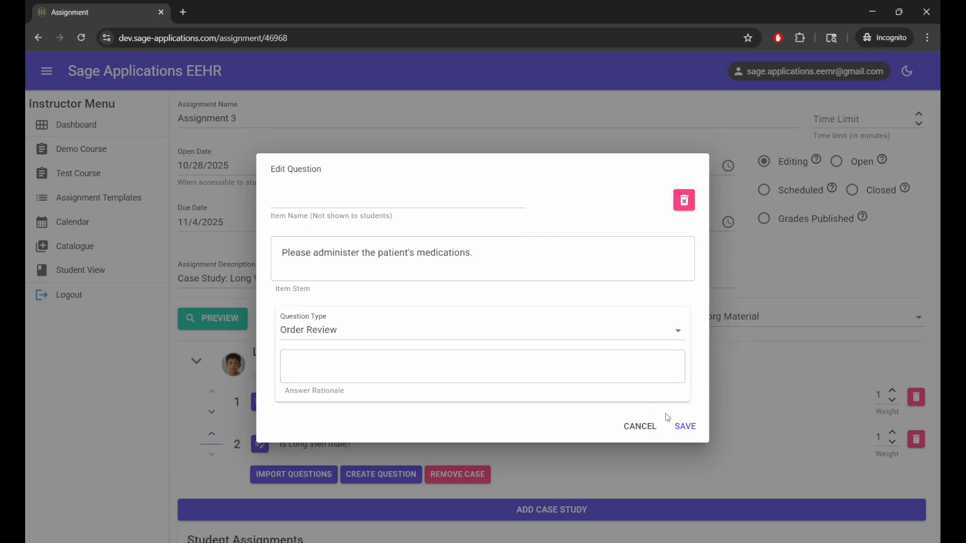
left_click(685, 426)
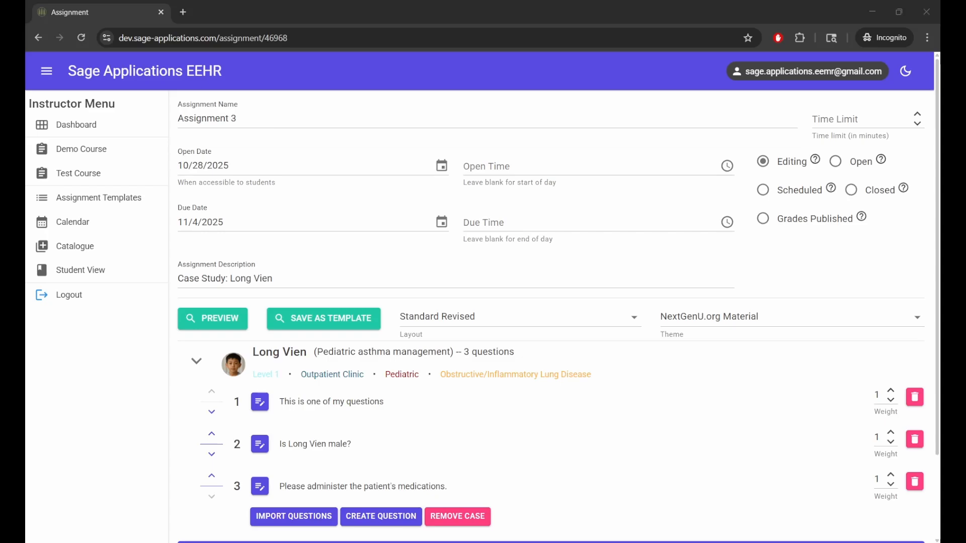
Step: Set the weight of the question "Please administer the patient's medications." to 4
left_click(891, 476)
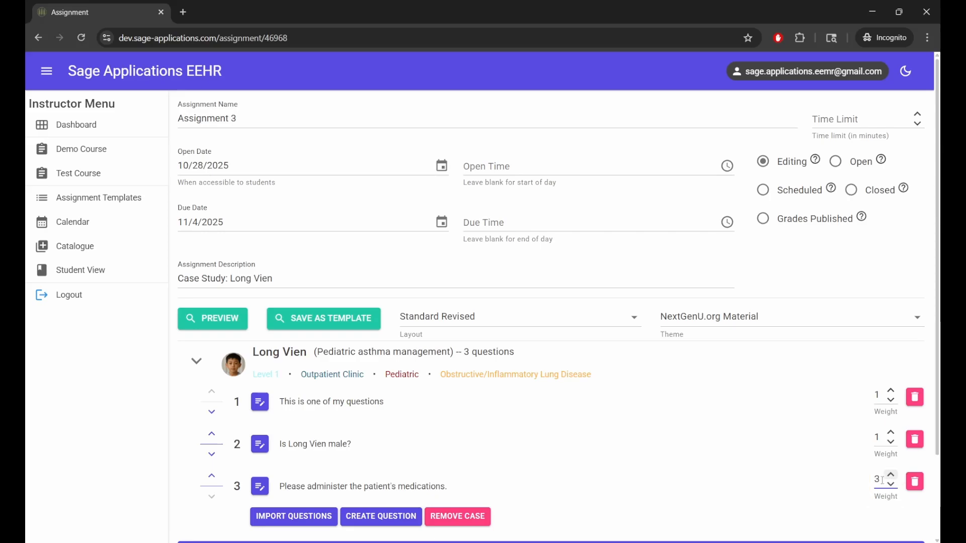
double_click(881, 479)
type("4")
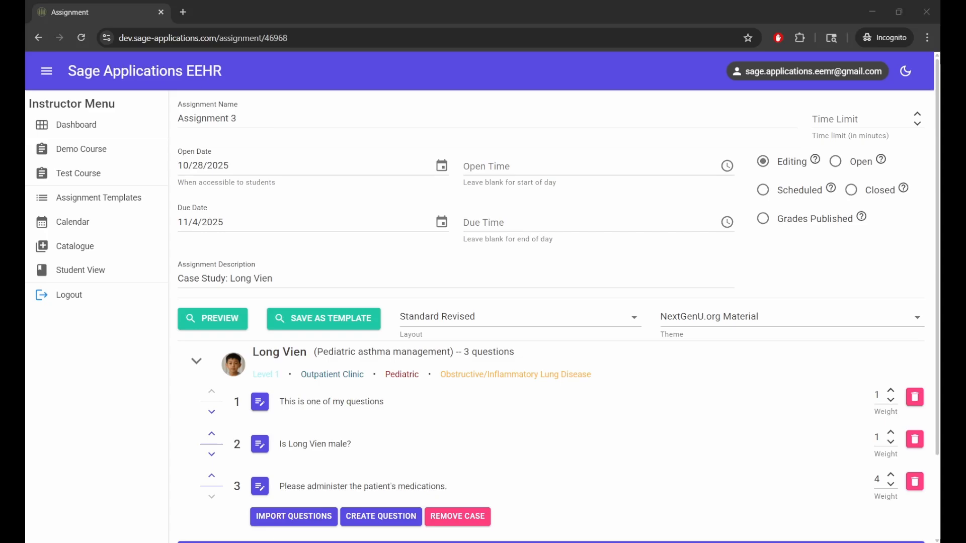
left_click(586, 410)
Step: Preview the Level 2 adult Coronary Disease case study and add it to the assignment
scroll(586, 411, "down", 2)
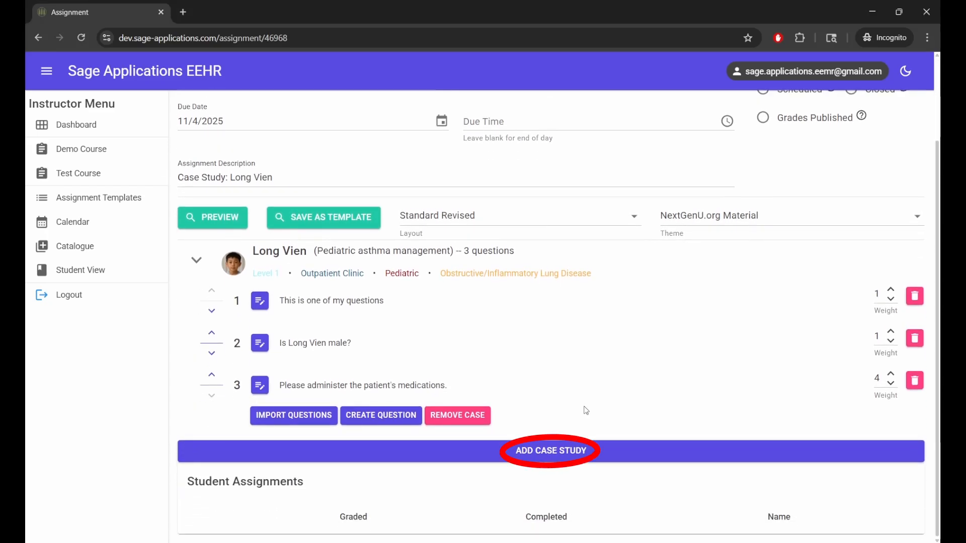
left_click(557, 452)
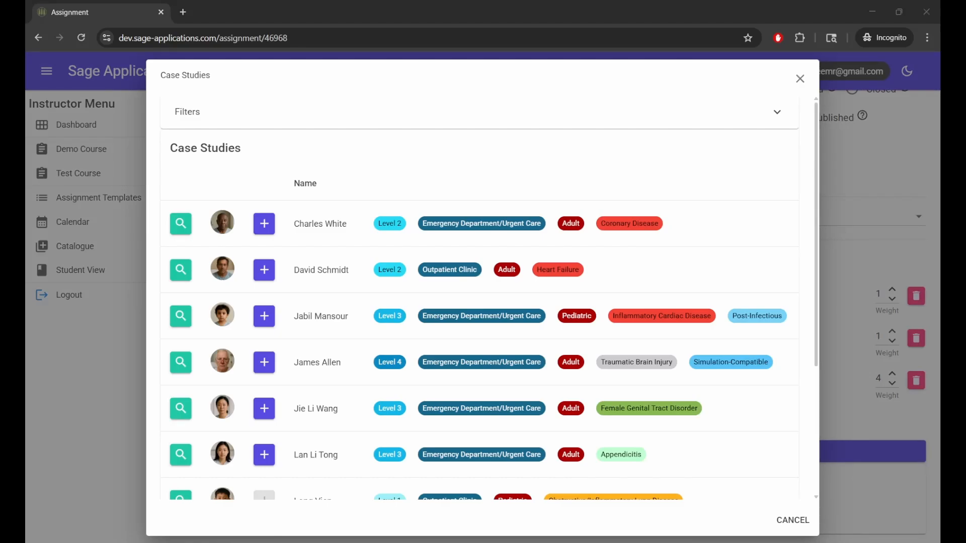
left_click(183, 226)
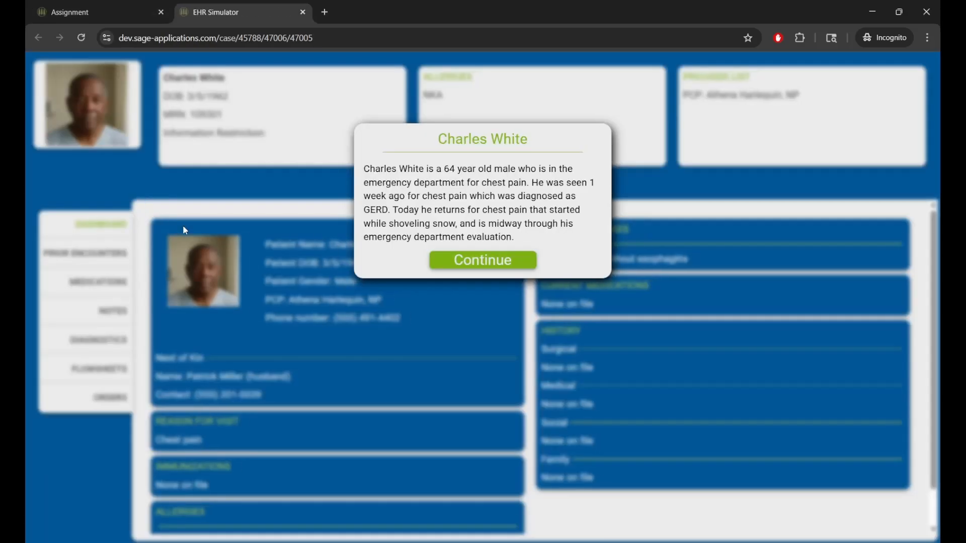
left_click(303, 12)
left_click(265, 226)
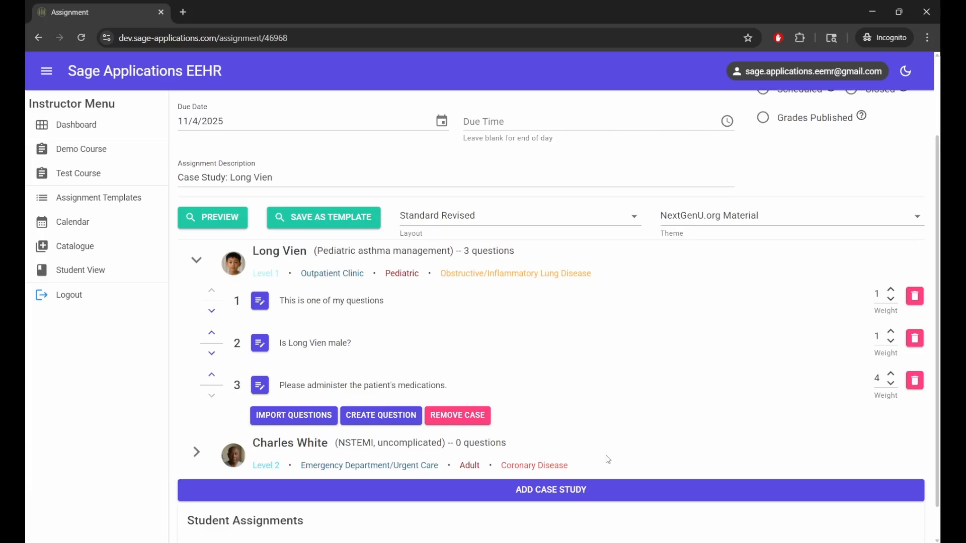
Step: Expand the "NSTEMI, uncomplicated" case and remove it from the assignment
scroll(608, 460, "down", 1)
left_click(195, 414)
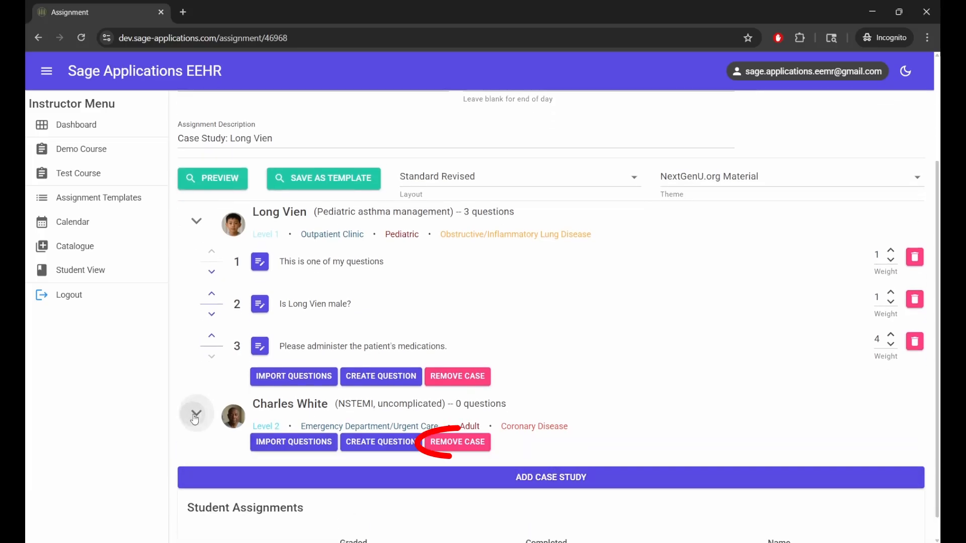
left_click(455, 446)
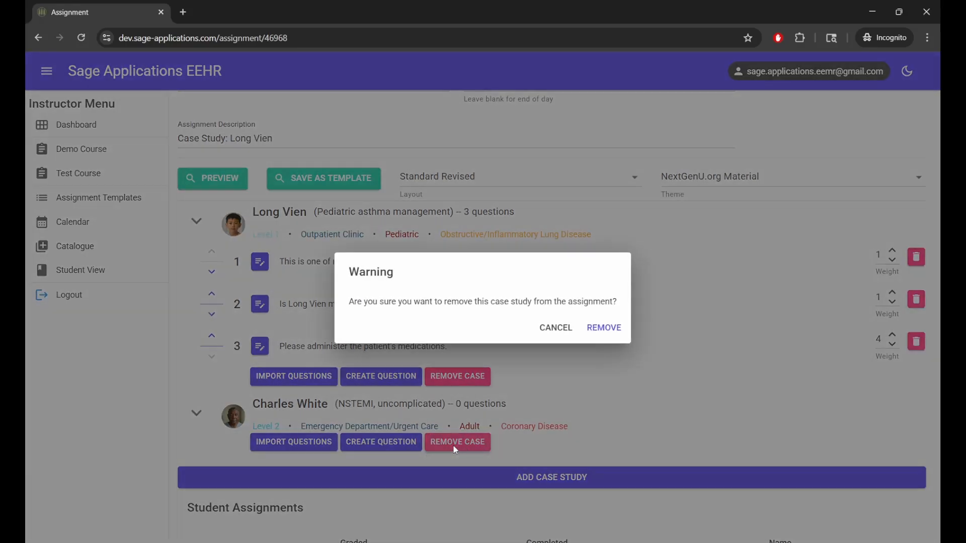
left_click(603, 328)
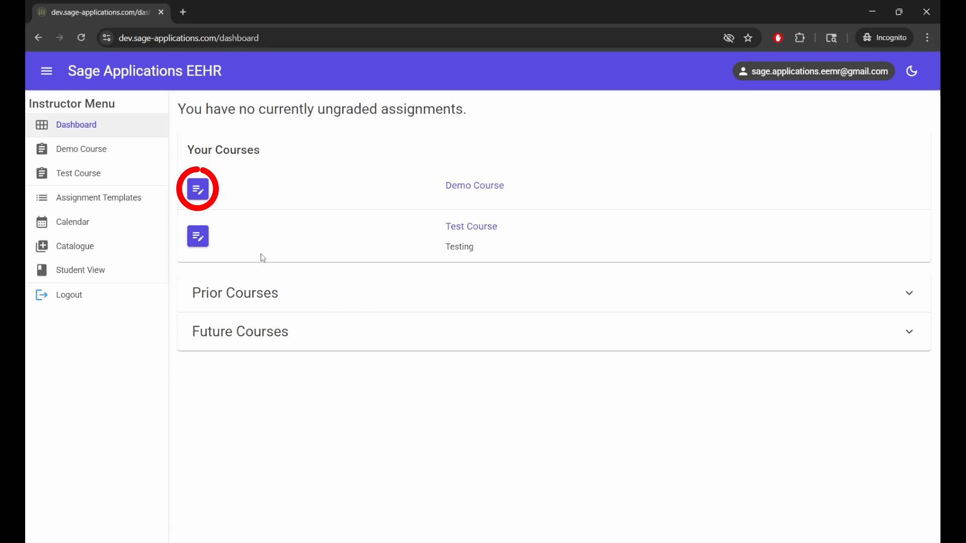
Step: Open Assignment 3 from Demo Course and save it as a template
left_click(203, 192)
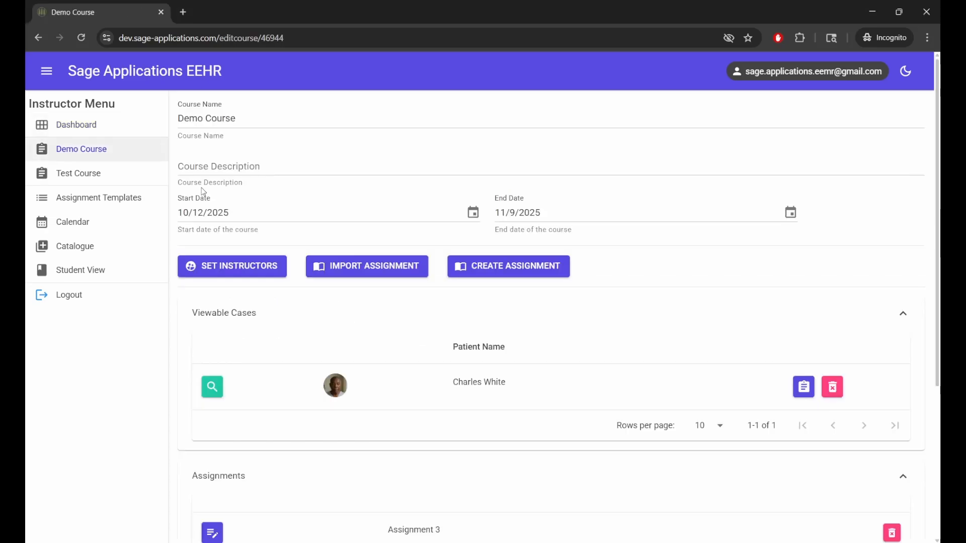
scroll(263, 359, "down", 4)
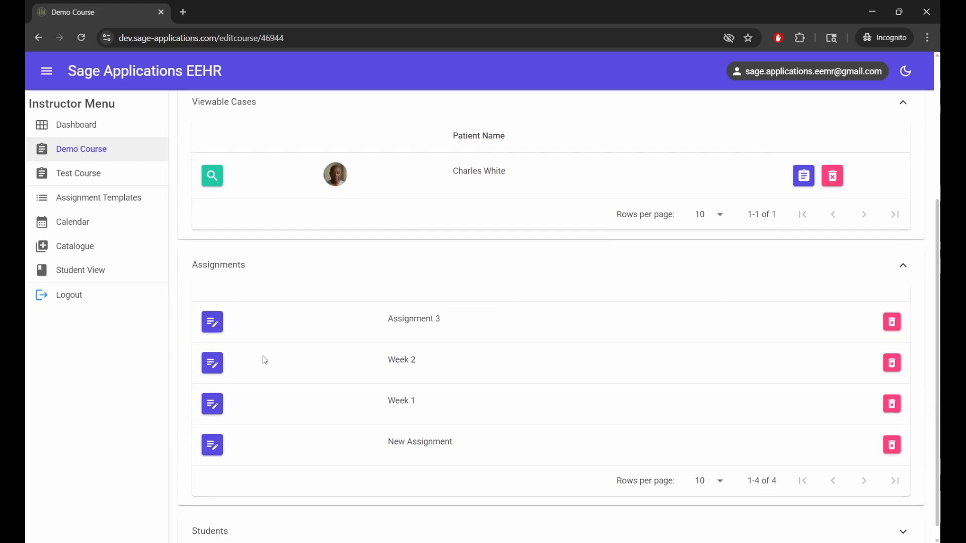
left_click(212, 322)
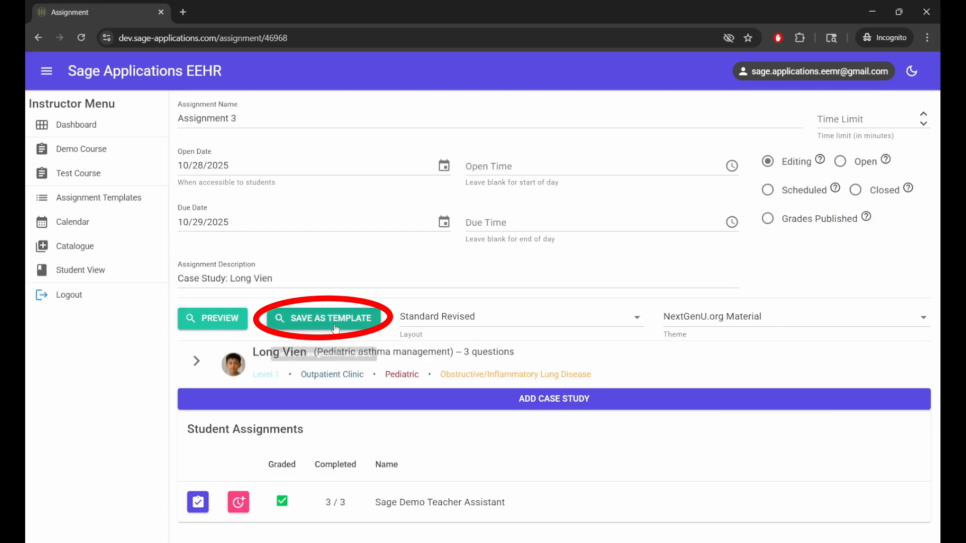
left_click(334, 329)
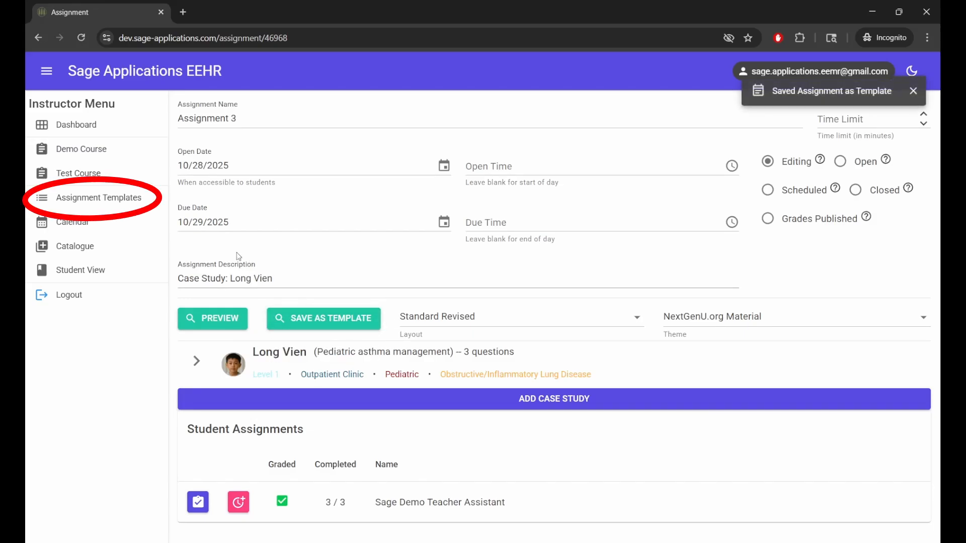
Step: Open the Assignment 3 template for editing and expand its pediatric asthma management case
left_click(123, 203)
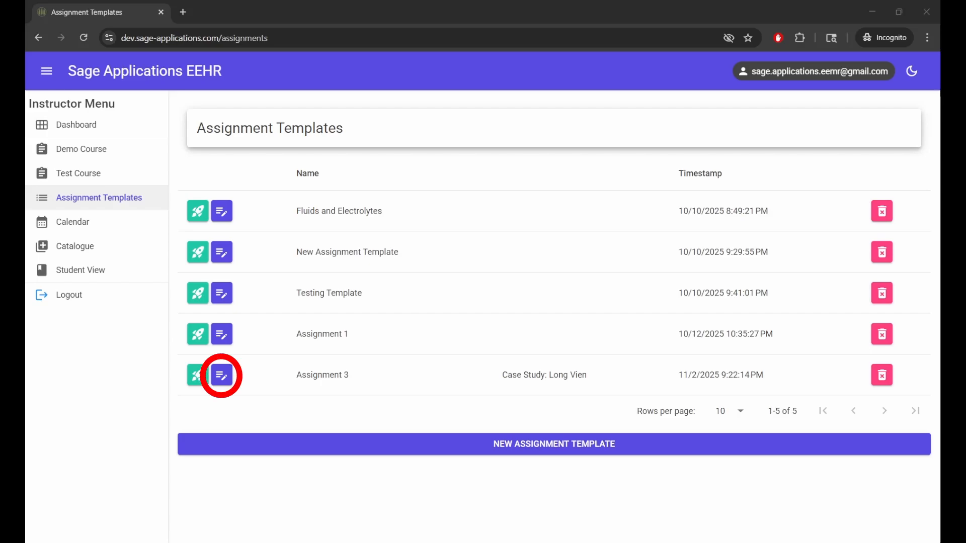
left_click(221, 376)
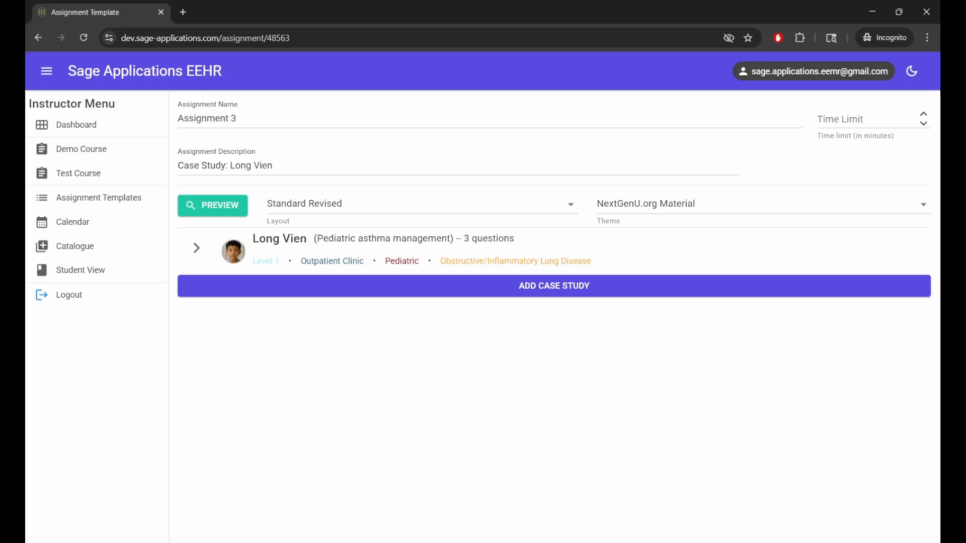
left_click(199, 254)
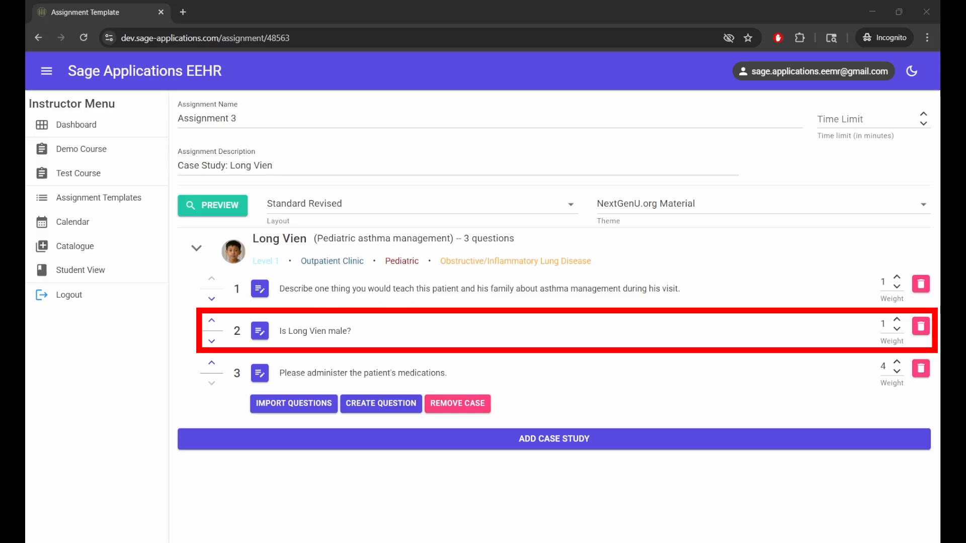
Step: Change the answer options of the question on whether the patient is male to A "Yes" and B "No", and save it
left_click(260, 333)
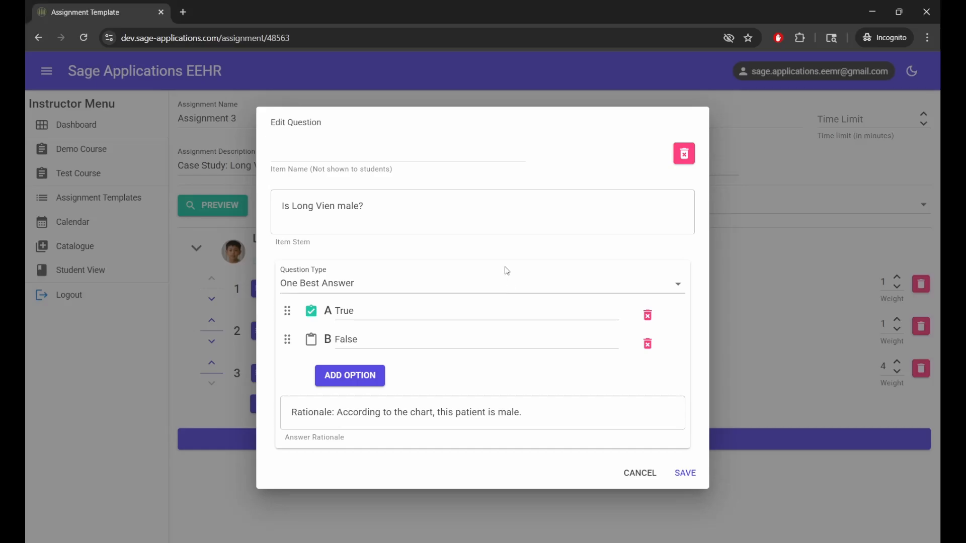
left_click(430, 314)
key("BackSpace")
key("BackSpace")
key("BackSpace")
key("BackSpace")
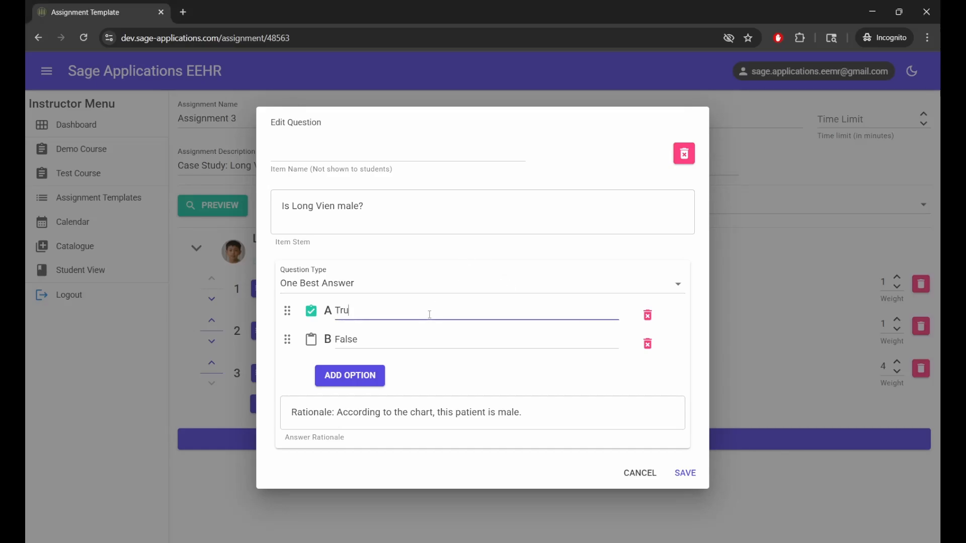
type("Yes")
key("Tab")
key("Tab")
type("No")
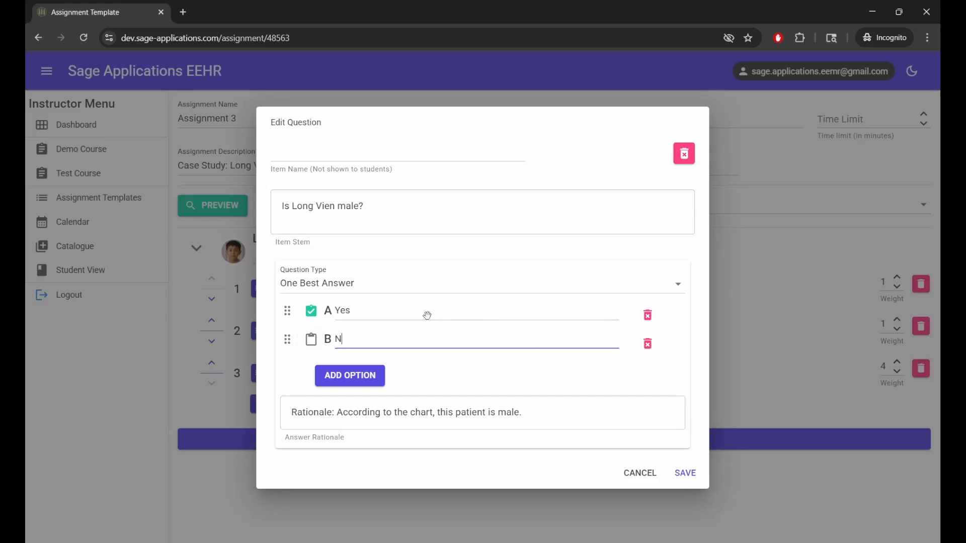
left_click(452, 381)
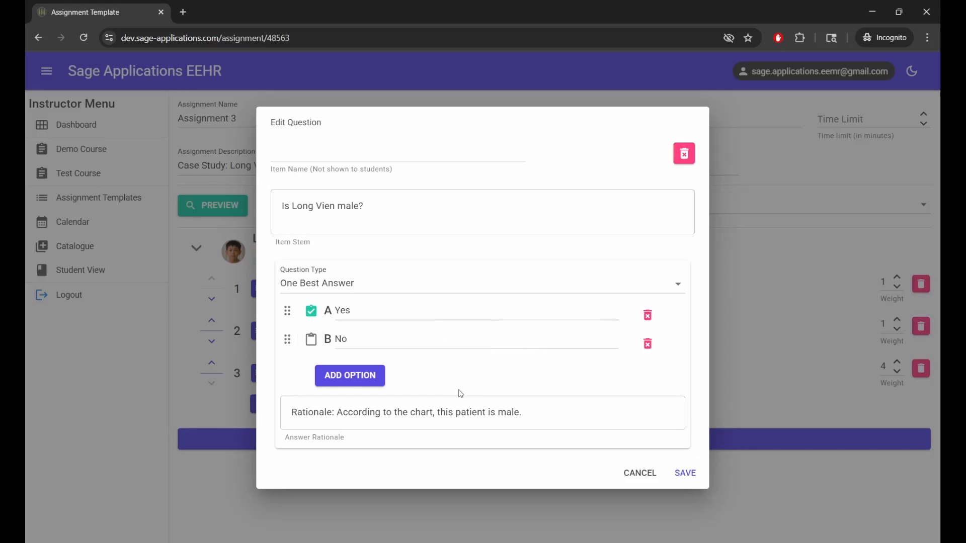
left_click(683, 473)
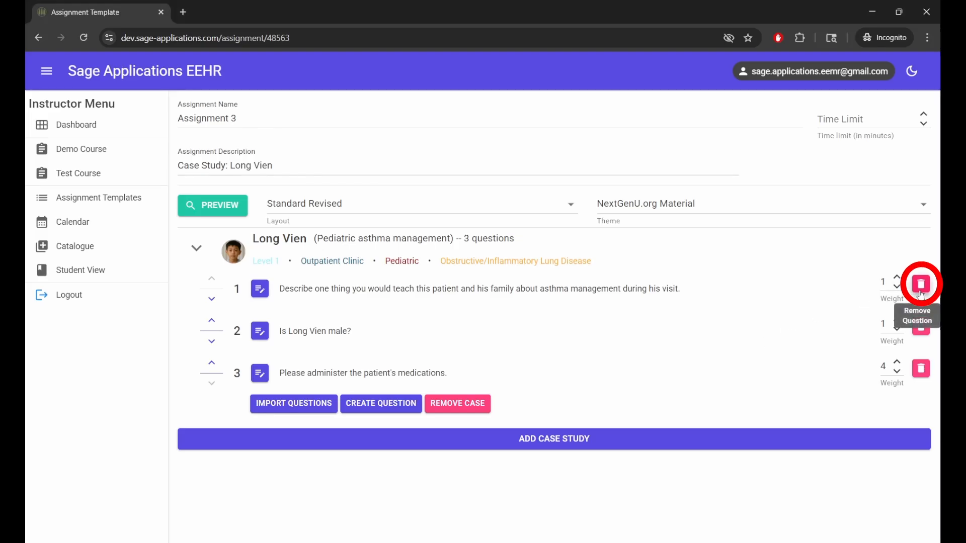
Step: Remove the first question, about teaching the patient and his family asthma management, from the template
left_click(920, 285)
left_click(606, 328)
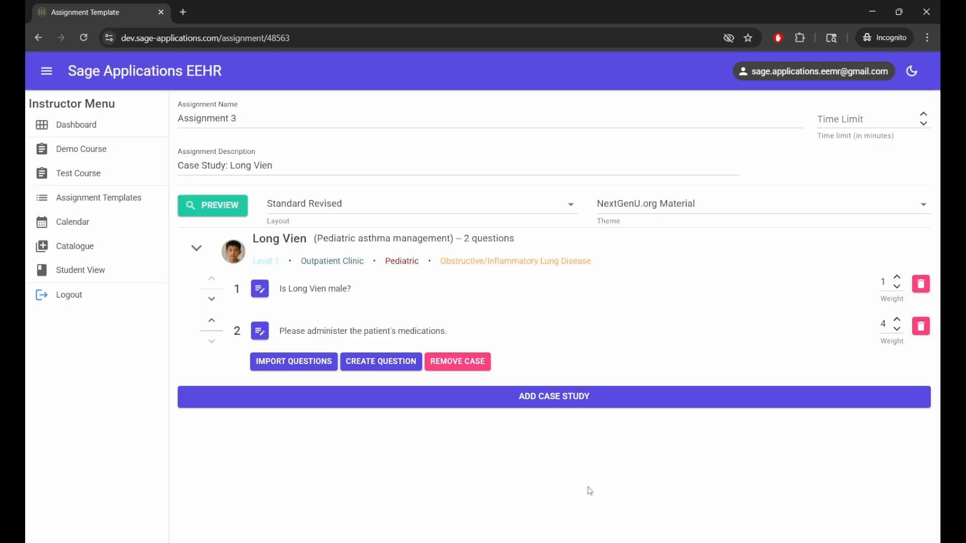
Step: Create a Long Answer question in the template reading "Describe how you would further assess this patient's asthma symptoms." and save it
left_click(386, 364)
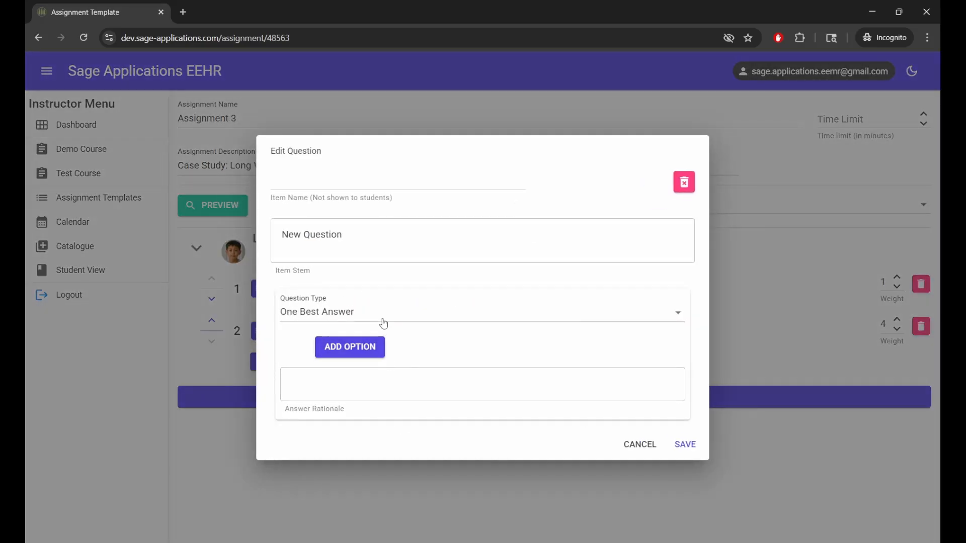
left_click(384, 318)
left_click(354, 397)
triple_click(373, 262)
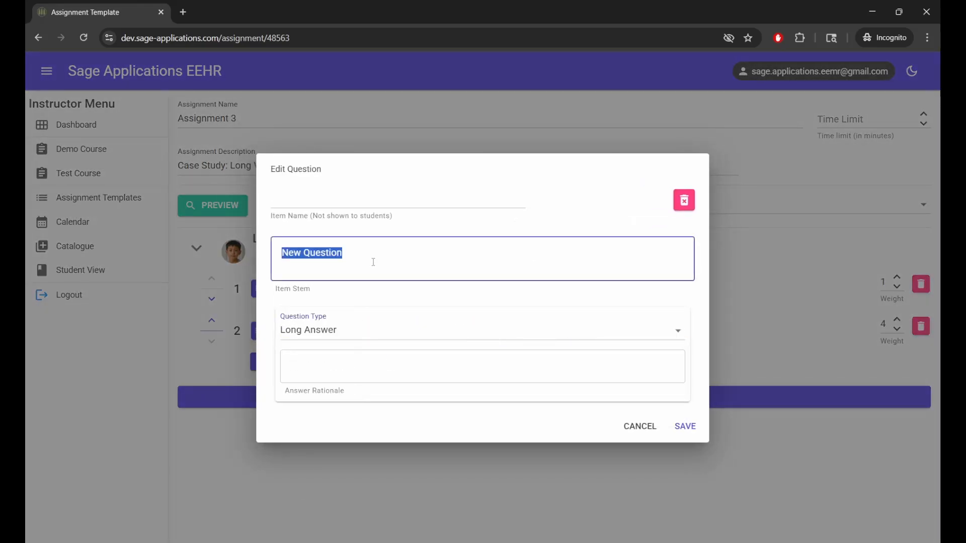
type("Describe how you would further as")
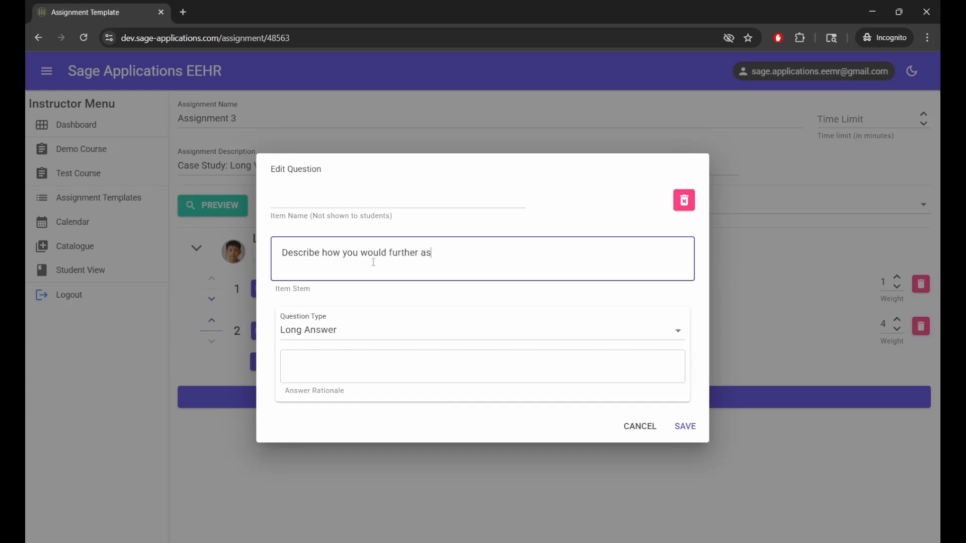
type("sess this patient's asthma symptoms.")
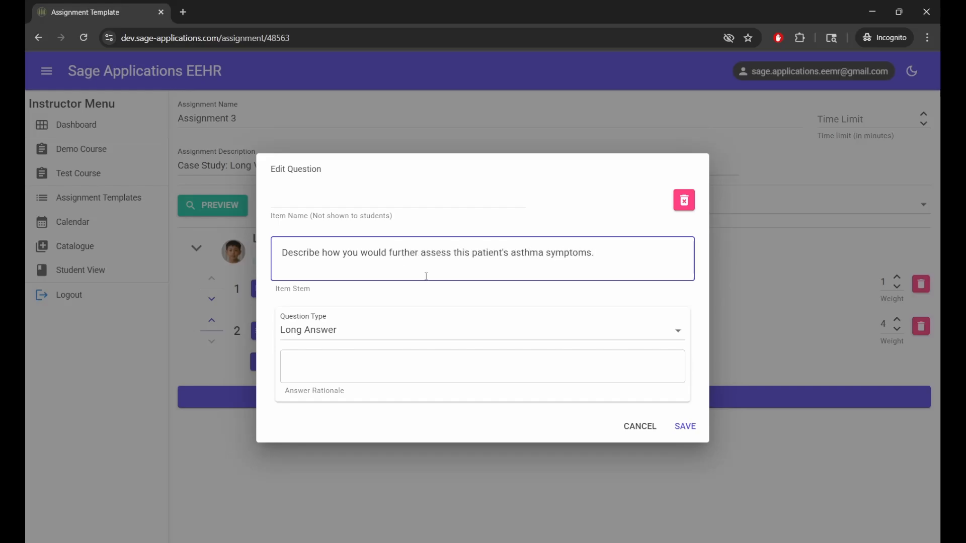
left_click(680, 427)
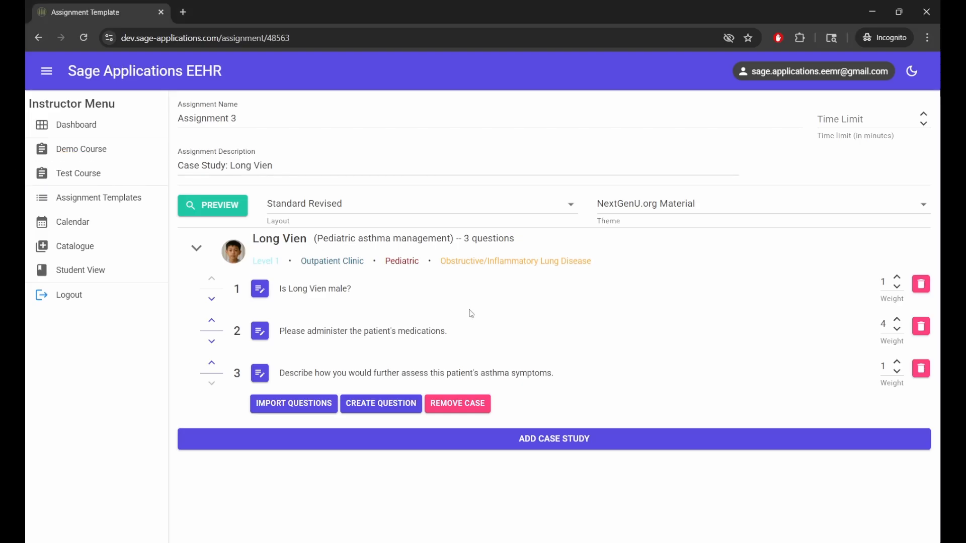
Step: Open Test Course and import the Assignment 3 template into it
left_click(88, 177)
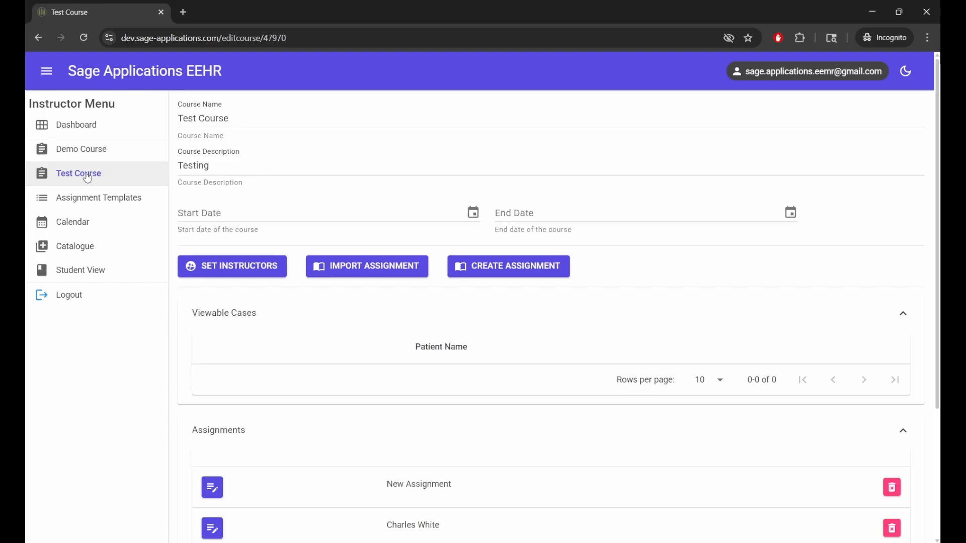
left_click(361, 269)
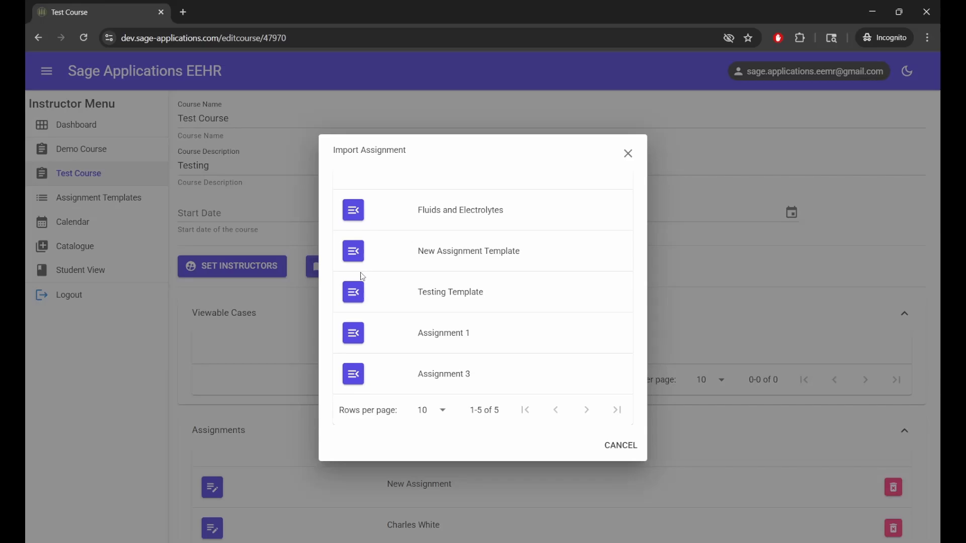
left_click(359, 381)
Step: Open the imported Assignment 3 in Test Course and expand its pediatric asthma management case to review the questions
scroll(360, 381, "down", 4)
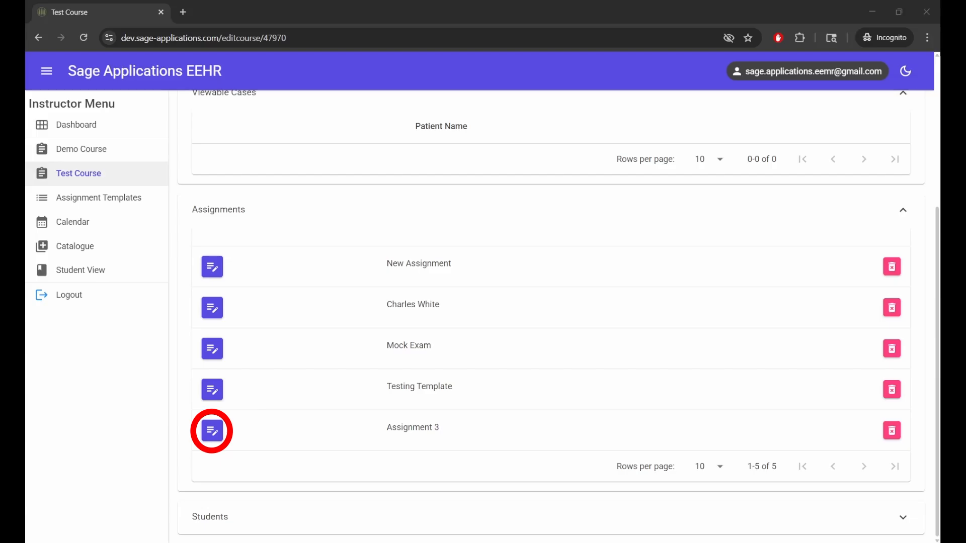
left_click(211, 431)
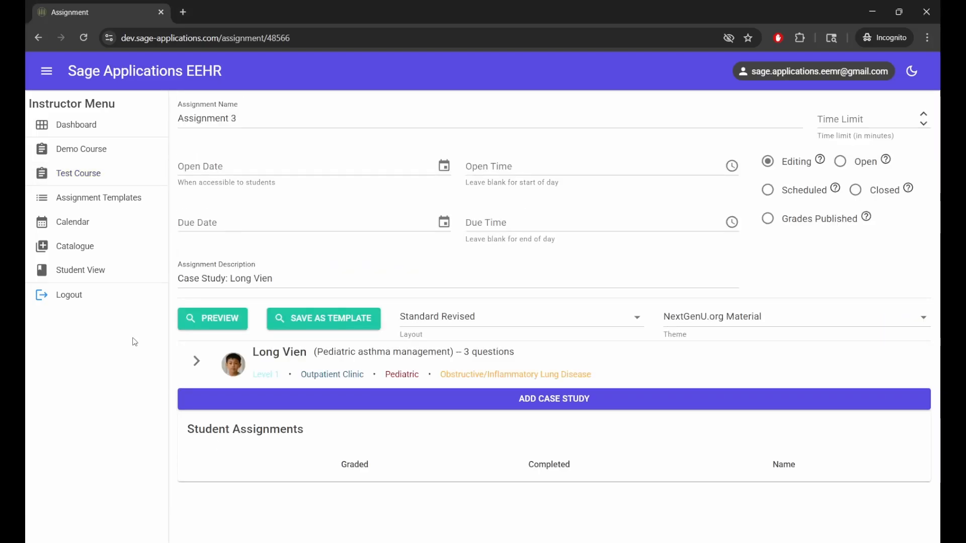
left_click(197, 362)
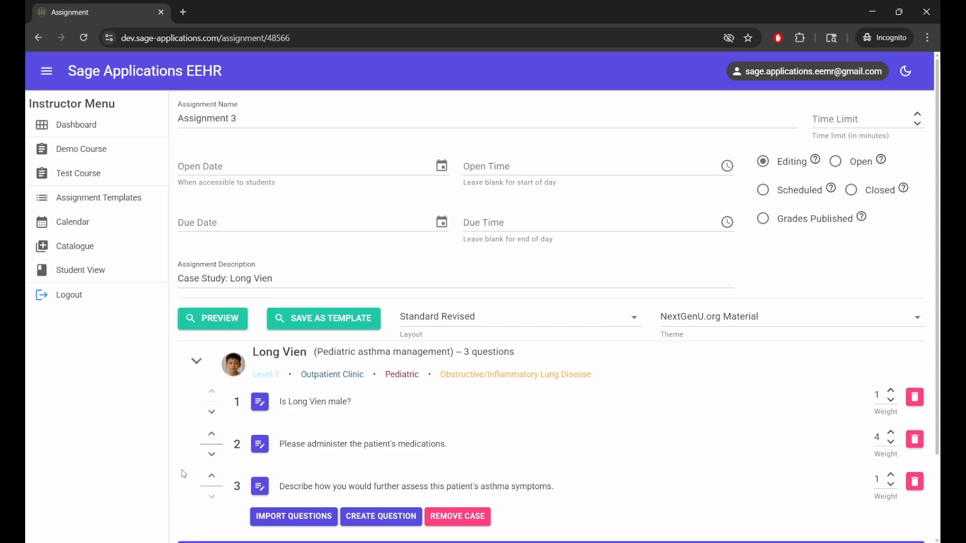
scroll(660, 371, "down", 2)
scroll(660, 371, "up", 2)
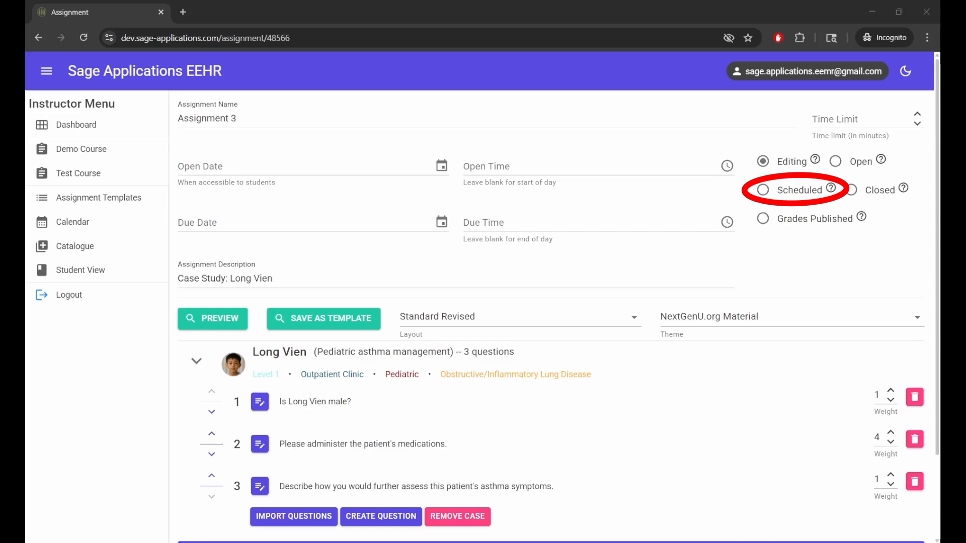
Step: Set the assignment's open date to 11/10/2025 and due date to 11/24/2025, and set its status to Scheduled
left_click(234, 167)
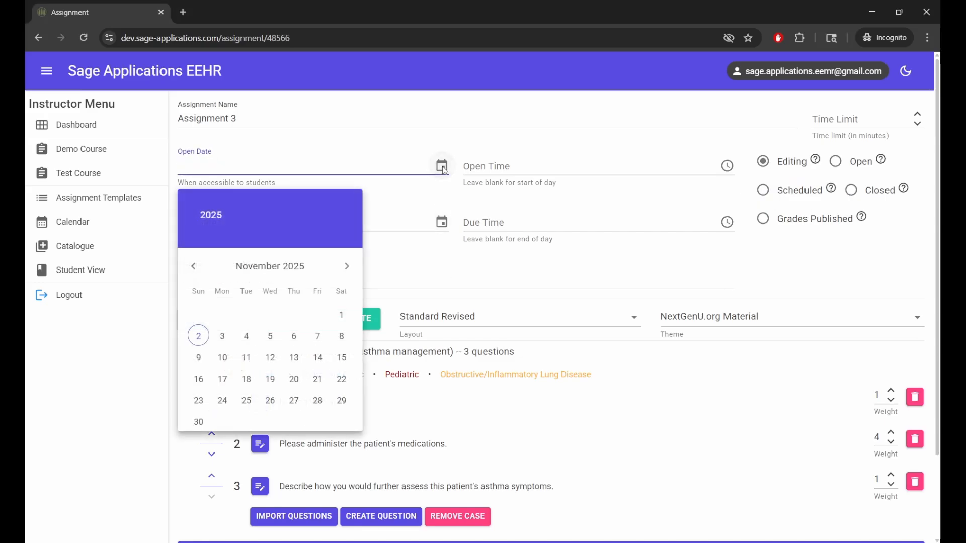
left_click(222, 358)
left_click(237, 222)
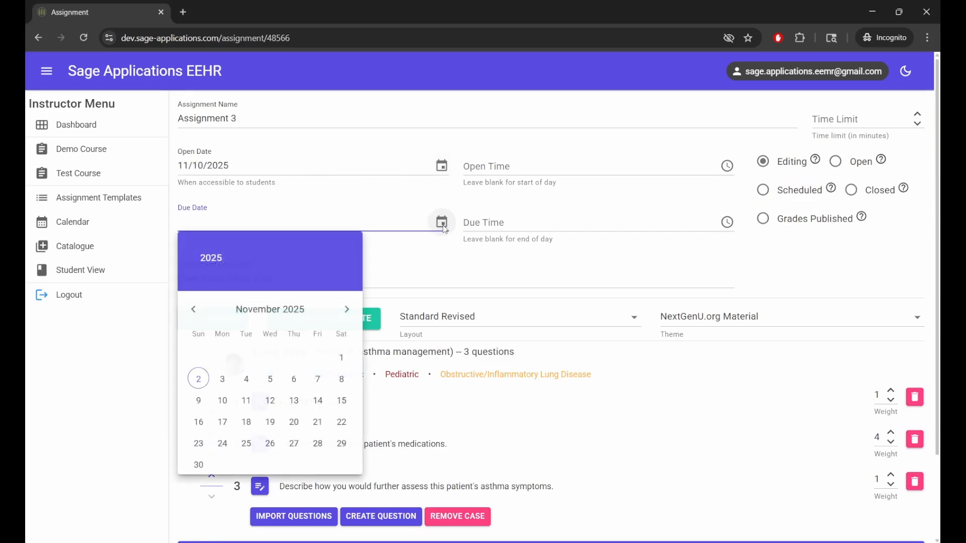
left_click(222, 443)
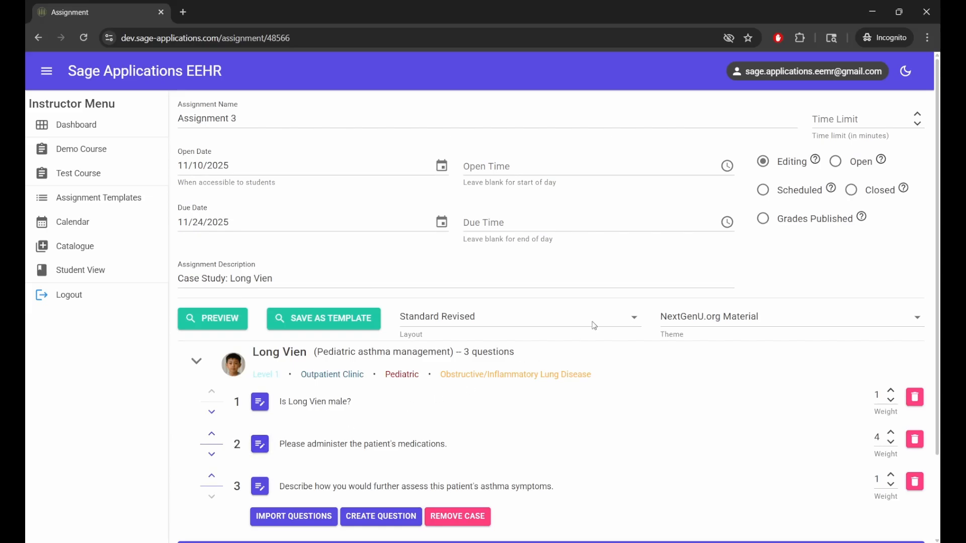
left_click(763, 191)
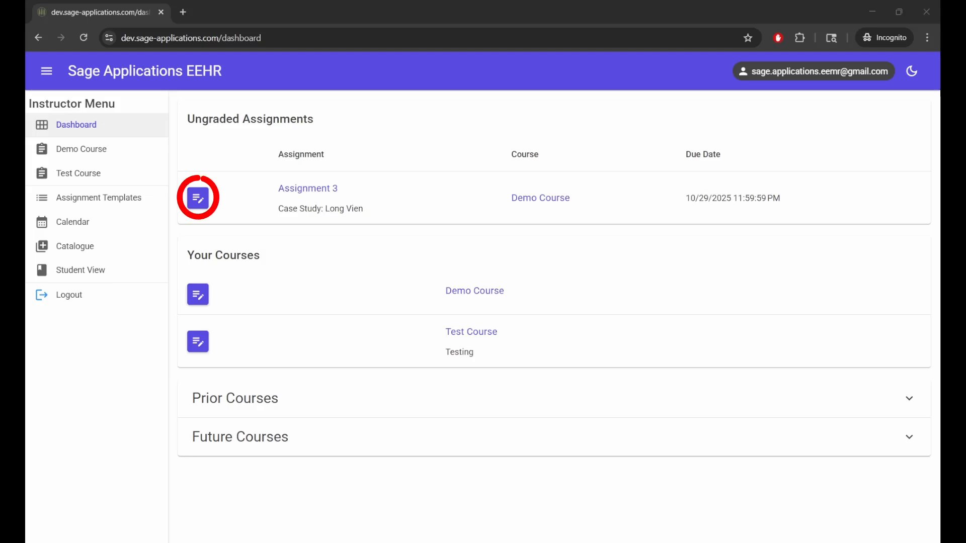
Step: Open the ungraded Assignment 3 of Demo Course and extend the student's due date to 11/1/2025
left_click(198, 202)
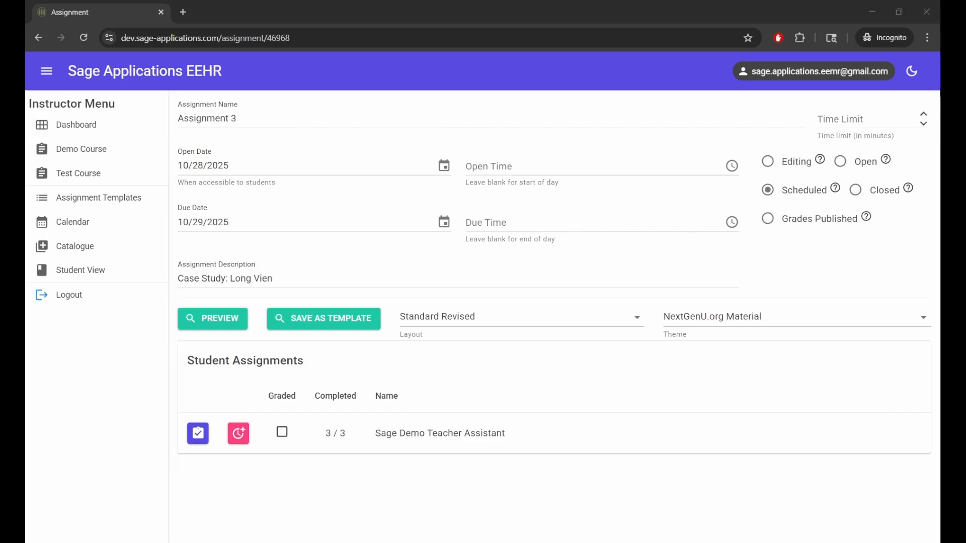
left_click(420, 386)
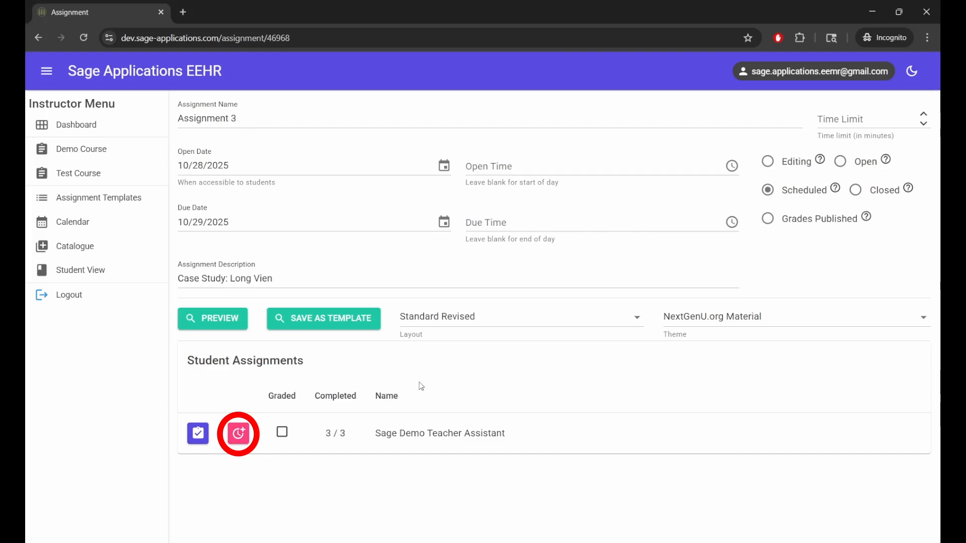
left_click(238, 434)
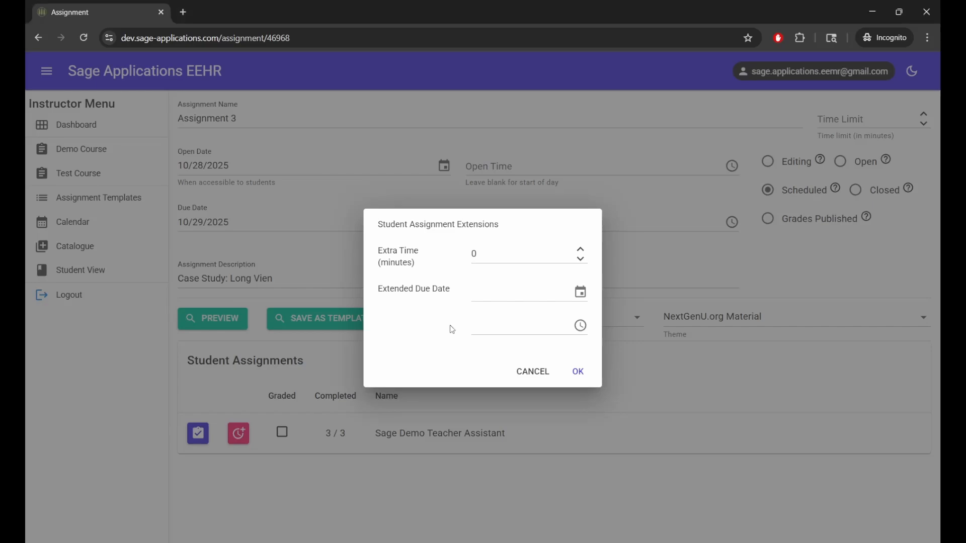
left_click(511, 300)
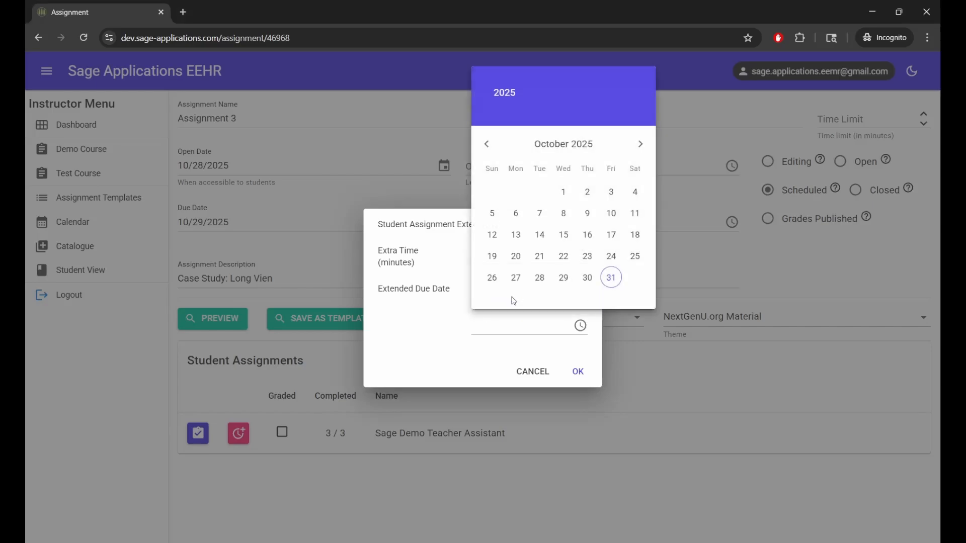
left_click(641, 145)
left_click(635, 192)
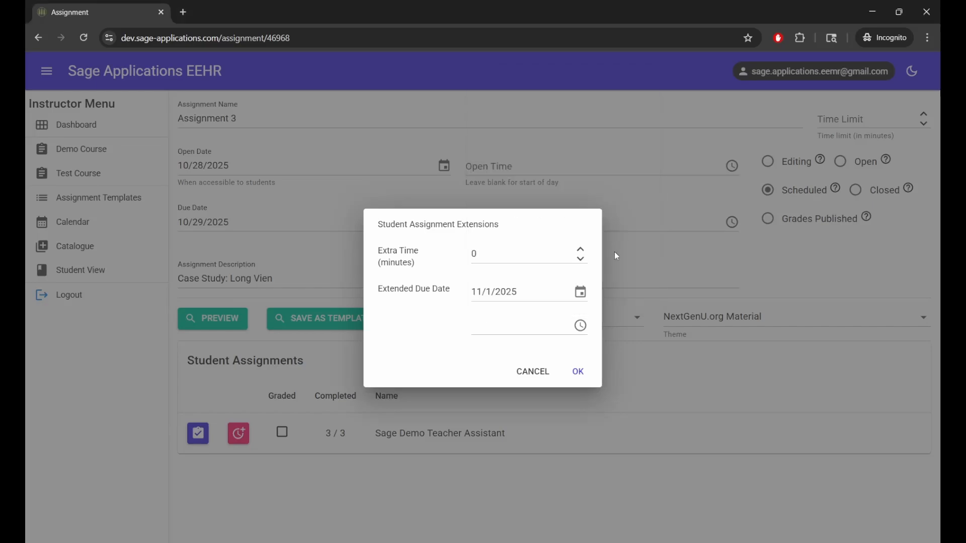
left_click(579, 373)
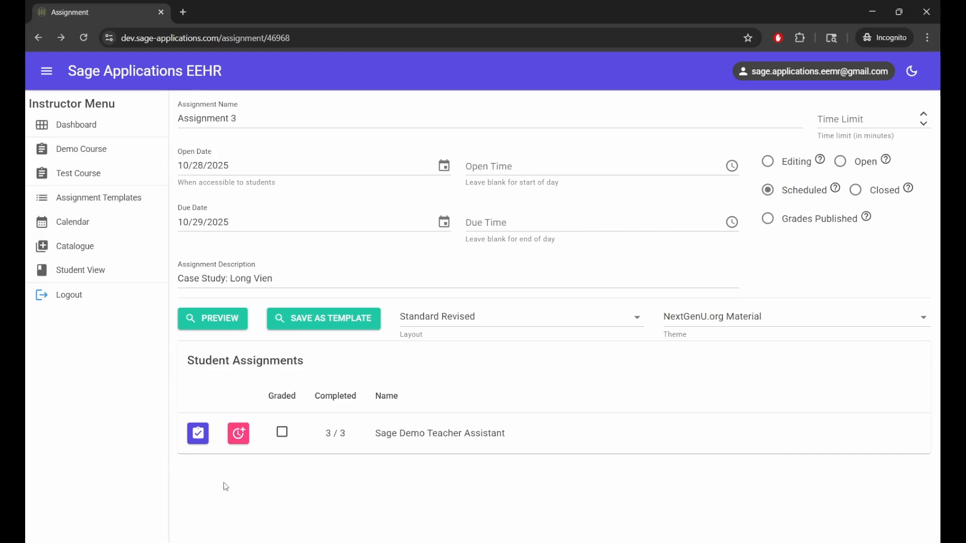
Step: Open the student's submission for grading and enter the feedback "Good job" on question 1
left_click(198, 435)
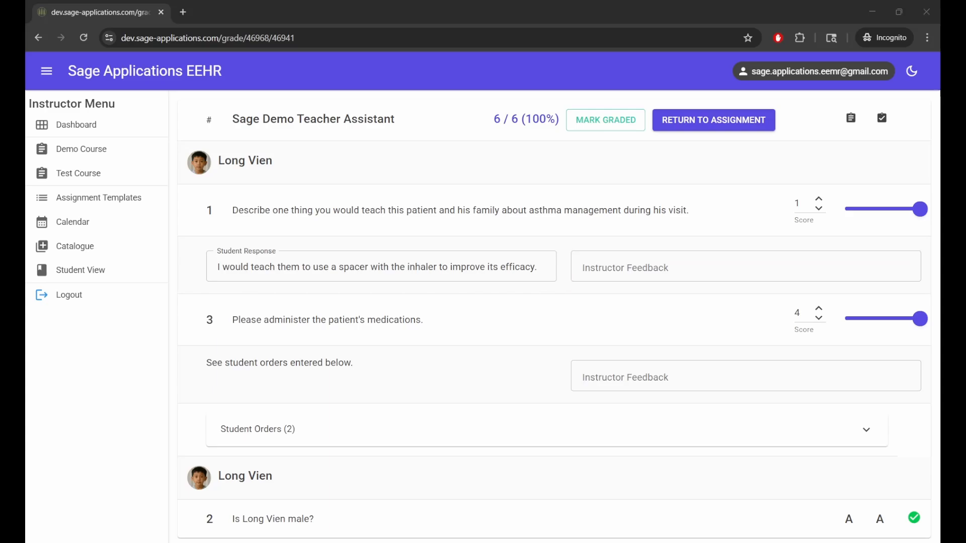
left_click(615, 268)
type("Good job")
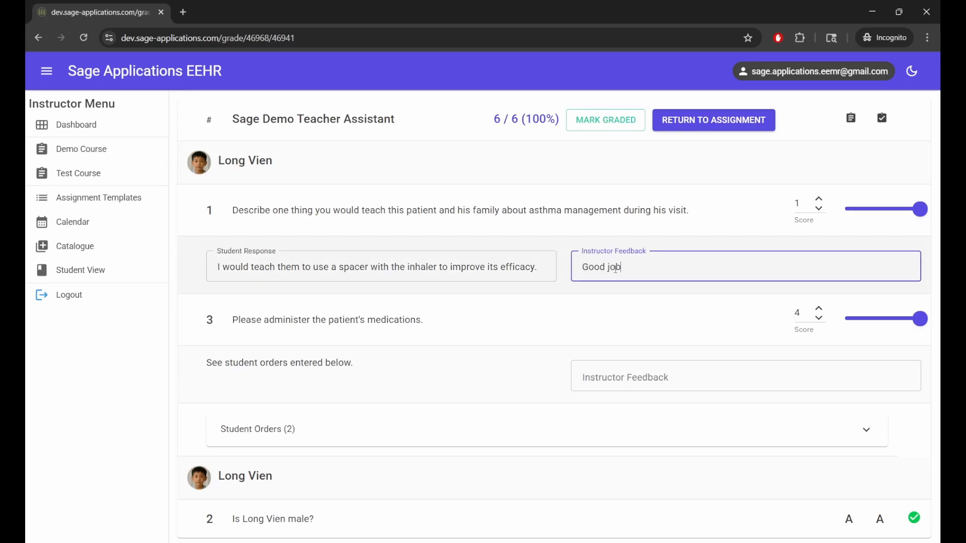
left_click(597, 316)
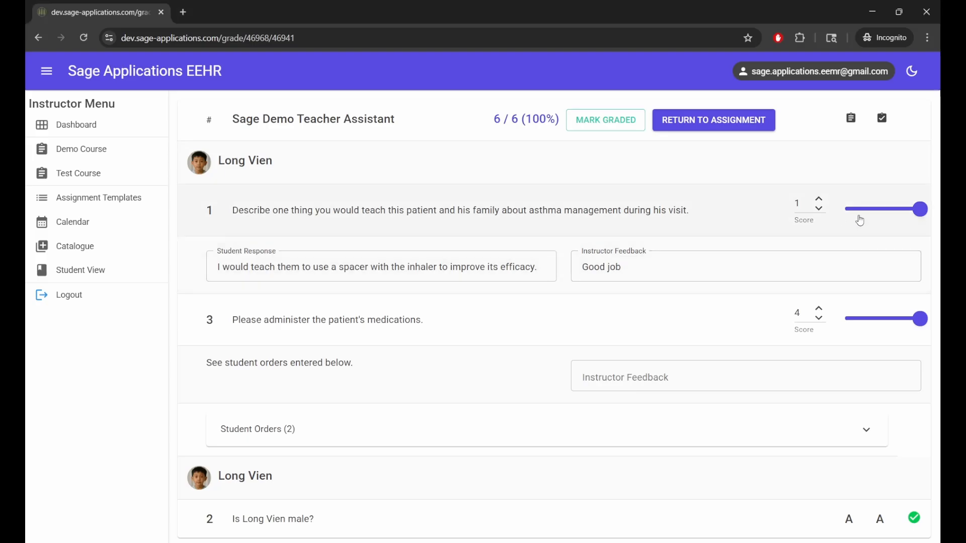
Step: Set the score of question 1, on teaching asthma management, to 0.5
left_click_drag(920, 209, 846, 209)
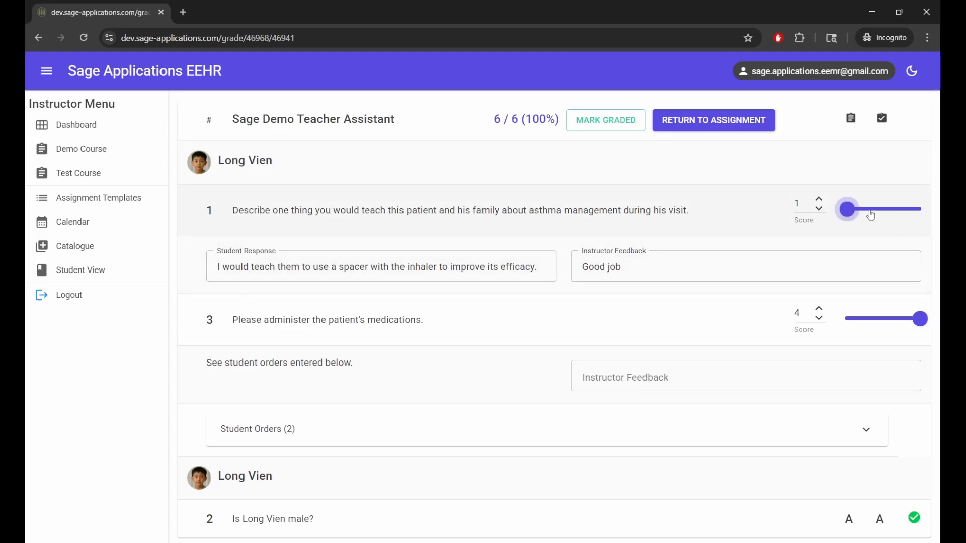
double_click(797, 203)
type("0.5")
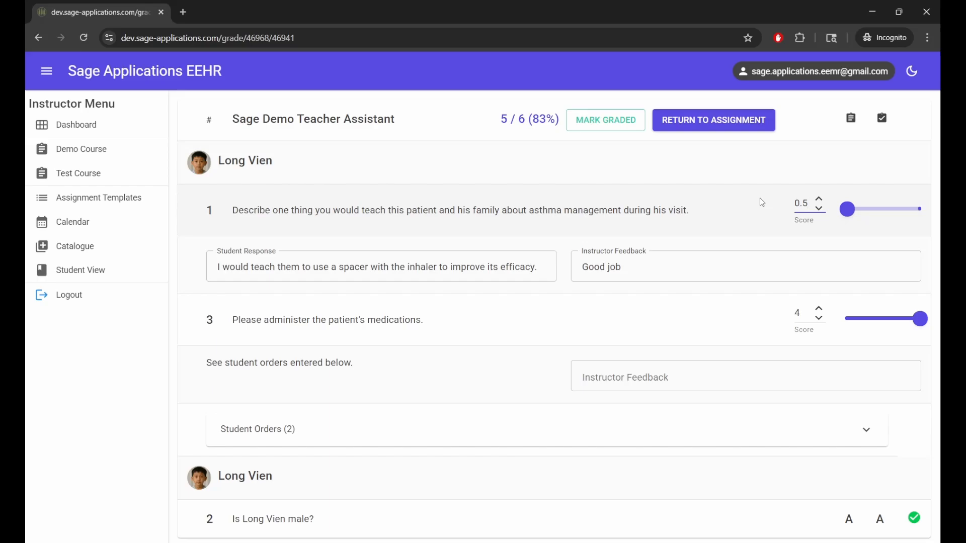
left_click(764, 238)
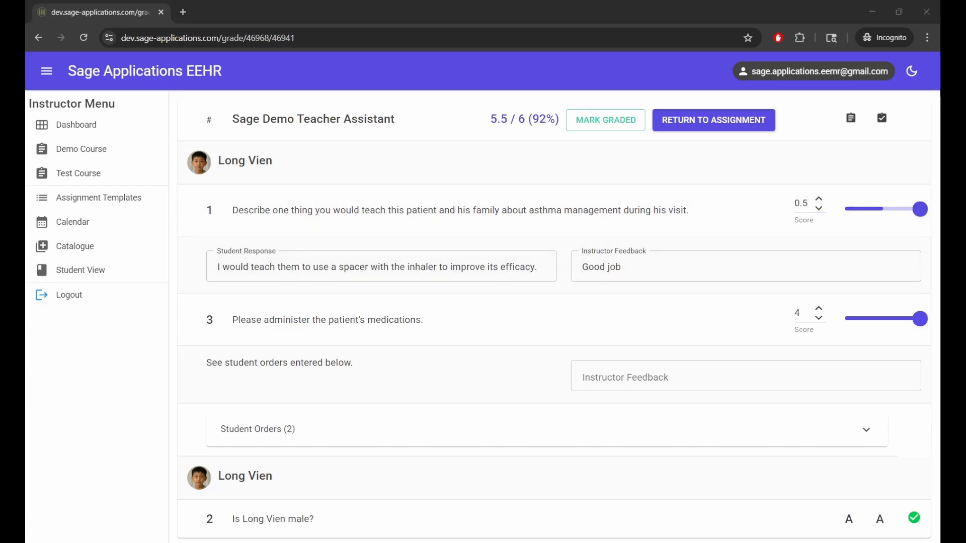
Step: Expand the student orders for question 3 and examine the details of the Albuterol medicine administration
left_click(867, 429)
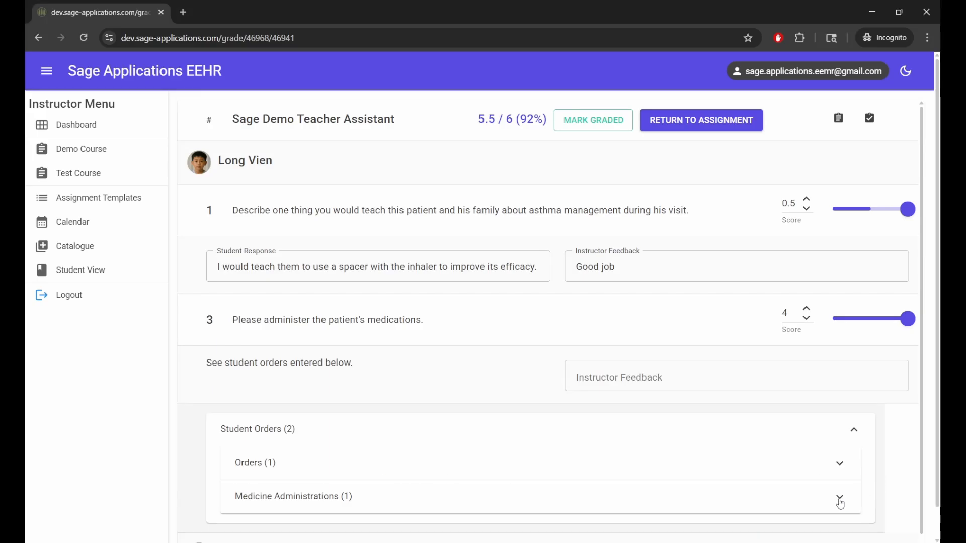
left_click(839, 497)
scroll(840, 503, "down", 2)
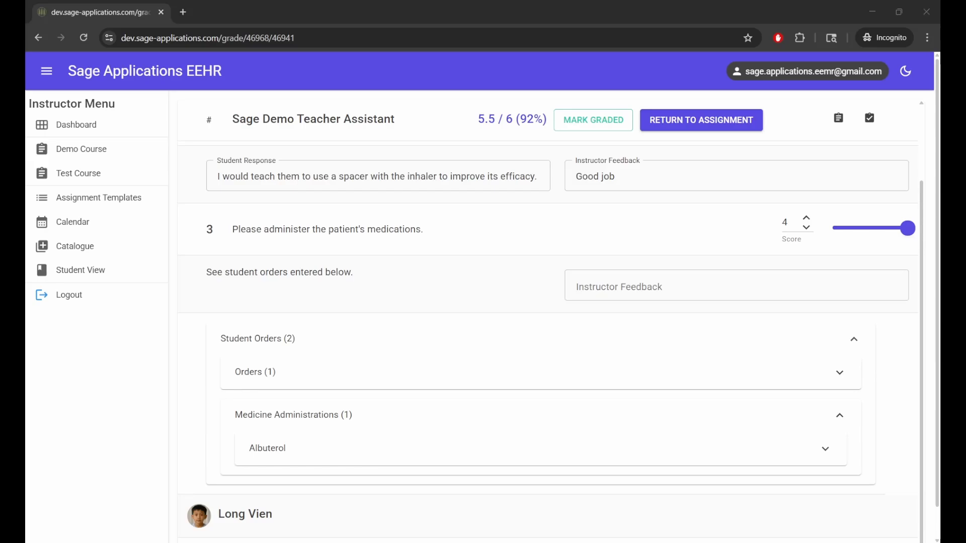
left_click(826, 449)
scroll(828, 455, "down", 2)
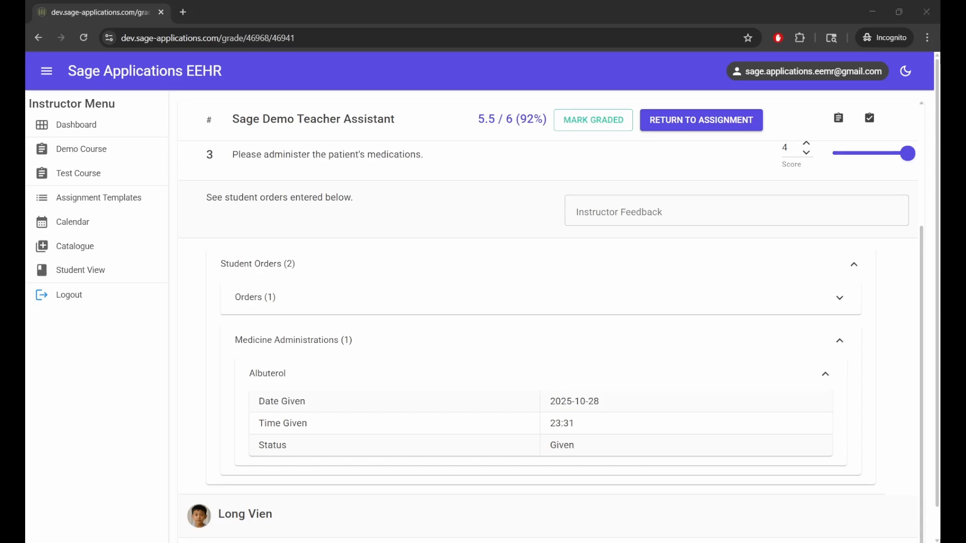
Step: Score question 3 as 3 with the feedback "There was one additional medication to give", and mark the submission as graded
scroll(890, 263, "up", 1)
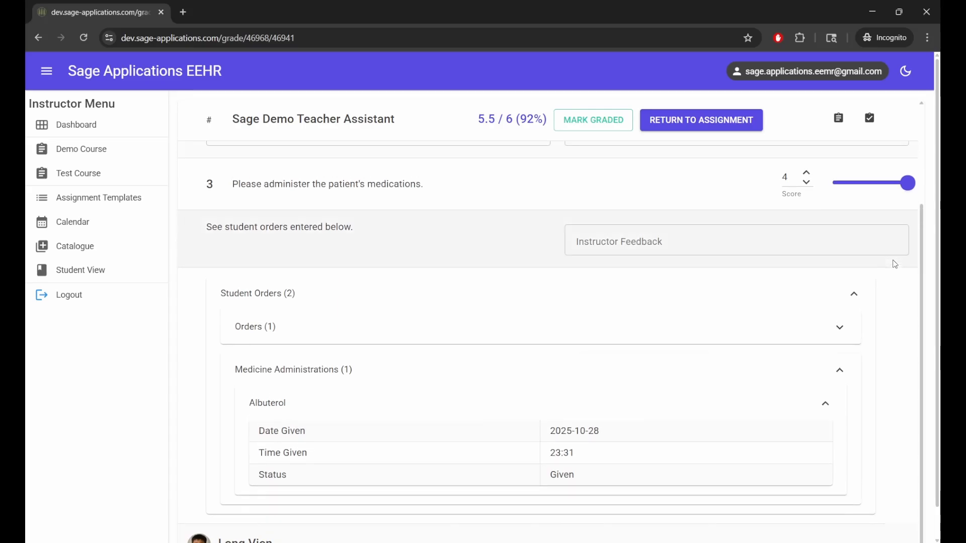
left_click_drag(906, 184, 894, 188)
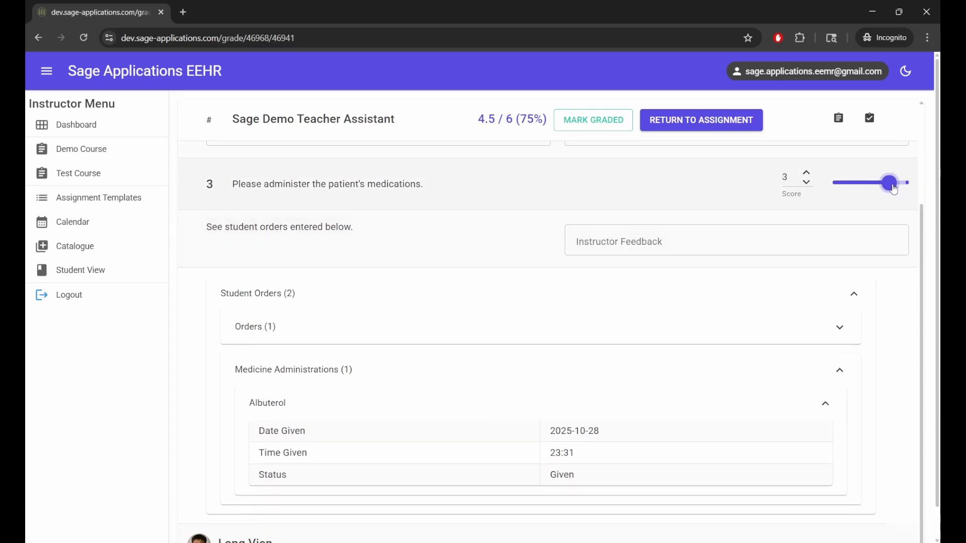
left_click(783, 243)
type("There was one additional medic")
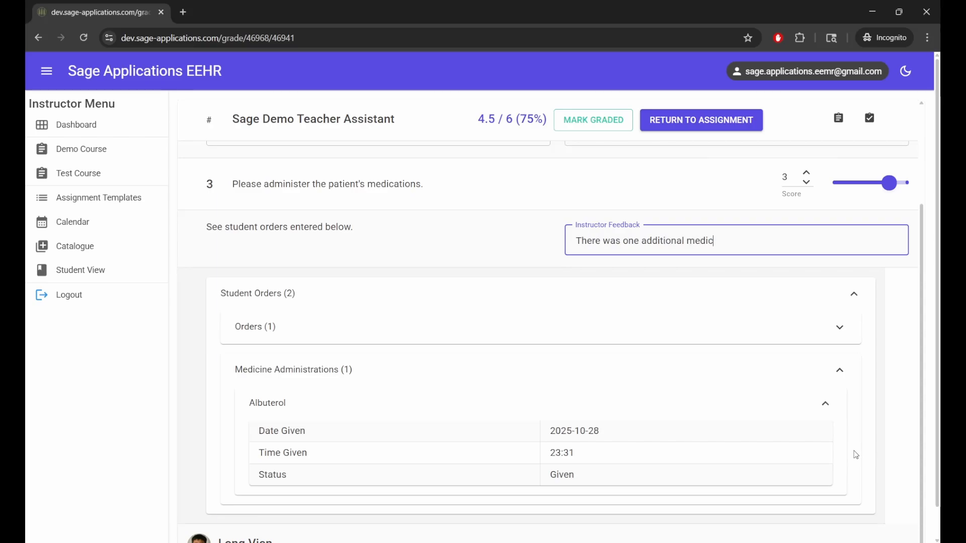
type("ation to give")
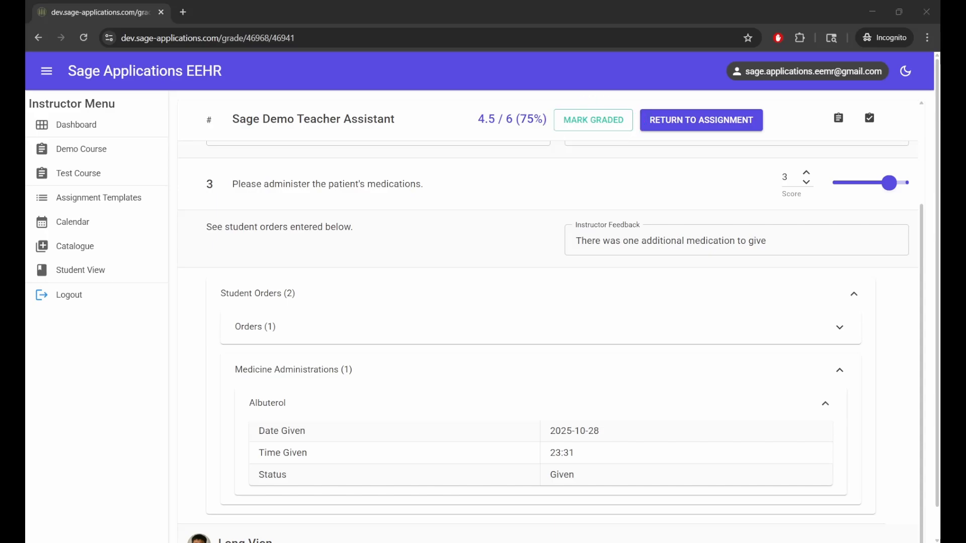
left_click(590, 125)
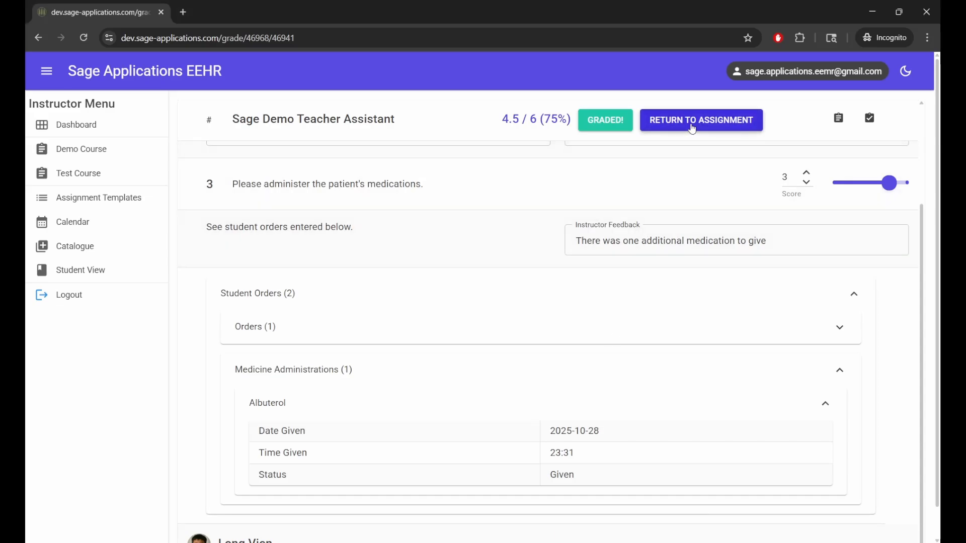
Step: Return to Assignment 3 from the graded submission and set the assignment's status to Grades Published
left_click(692, 129)
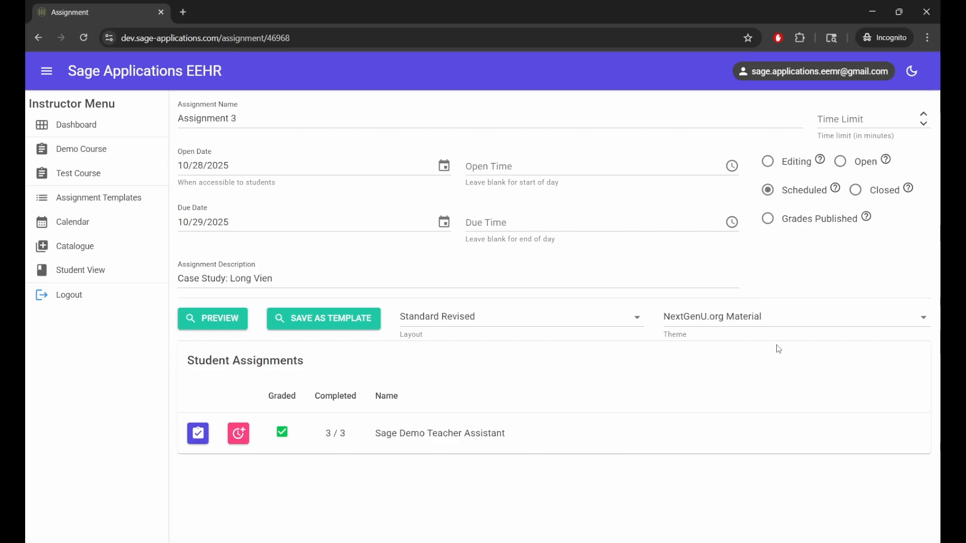
left_click(768, 218)
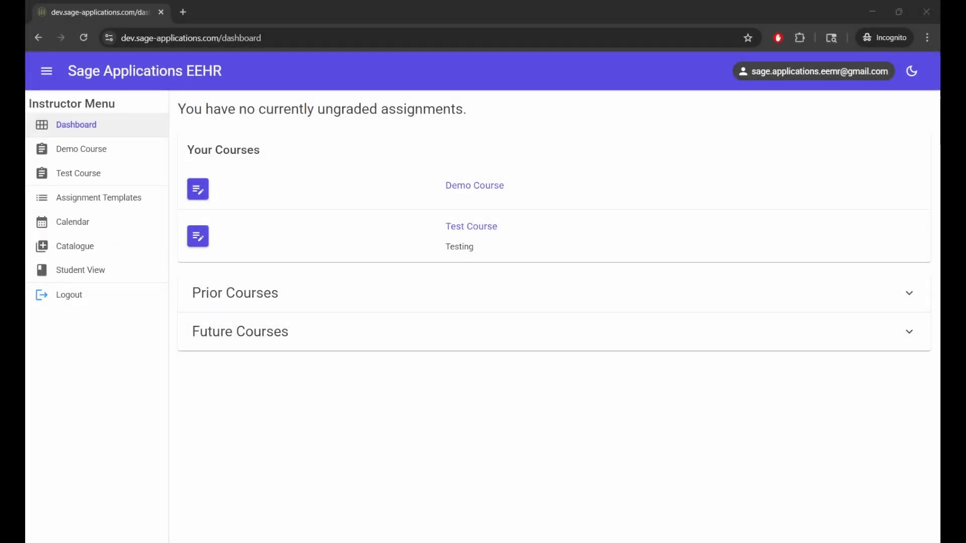
Step: Preview the uncomplicated NSTEMI case study from the catalogue by launching it in the EHR simulator, and close the simulator
left_click(61, 246)
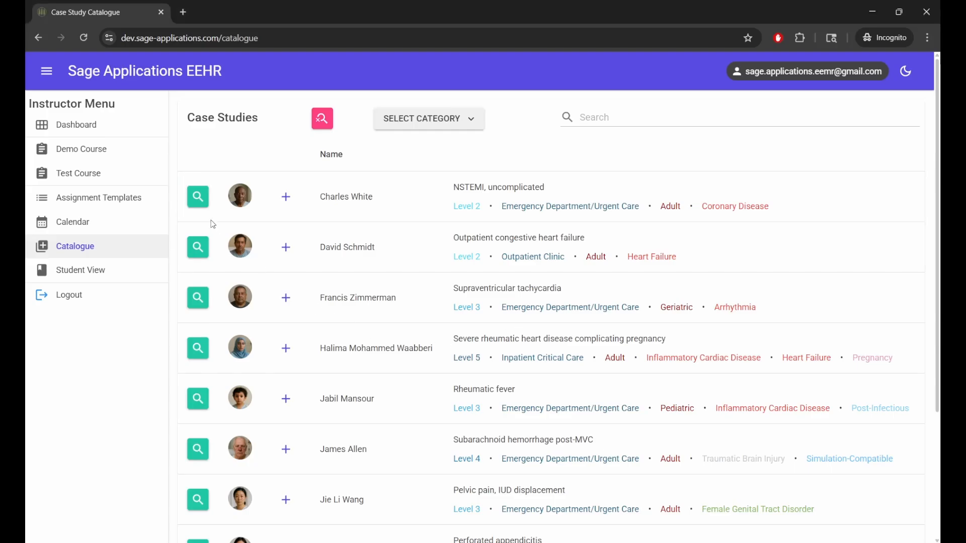
left_click(199, 197)
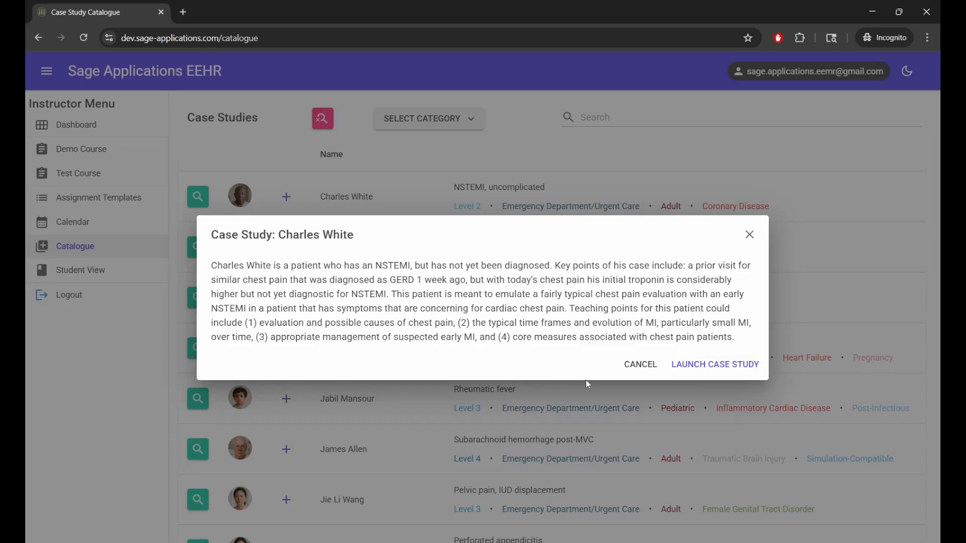
left_click(705, 368)
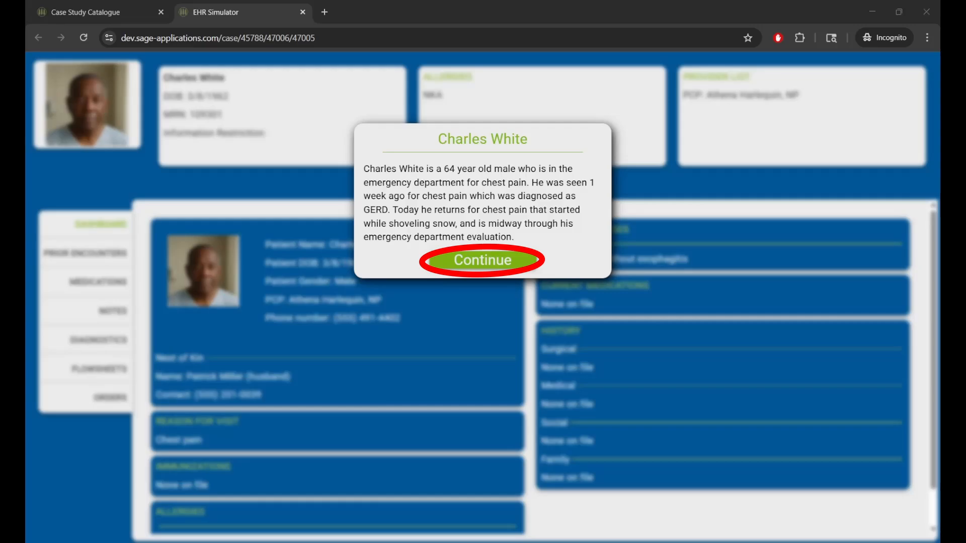
left_click(480, 261)
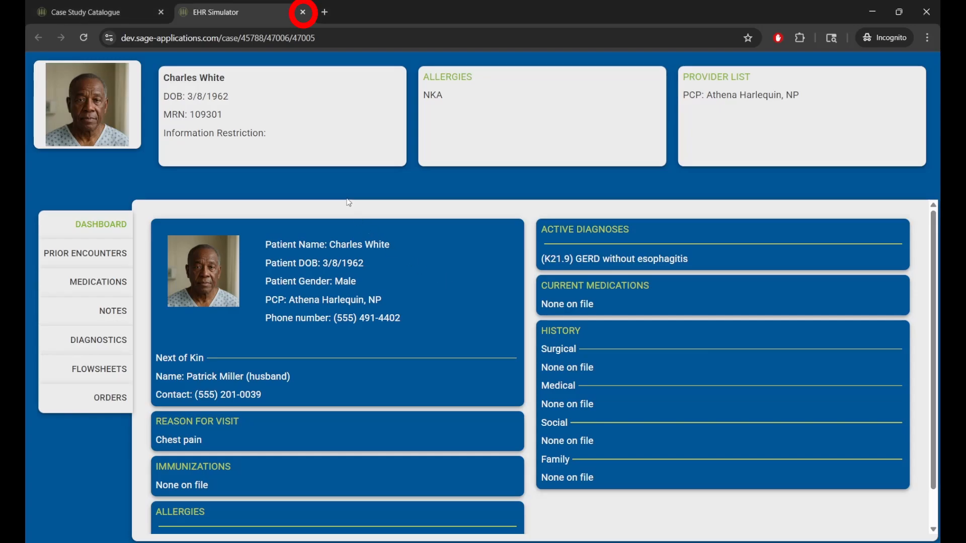
left_click(304, 12)
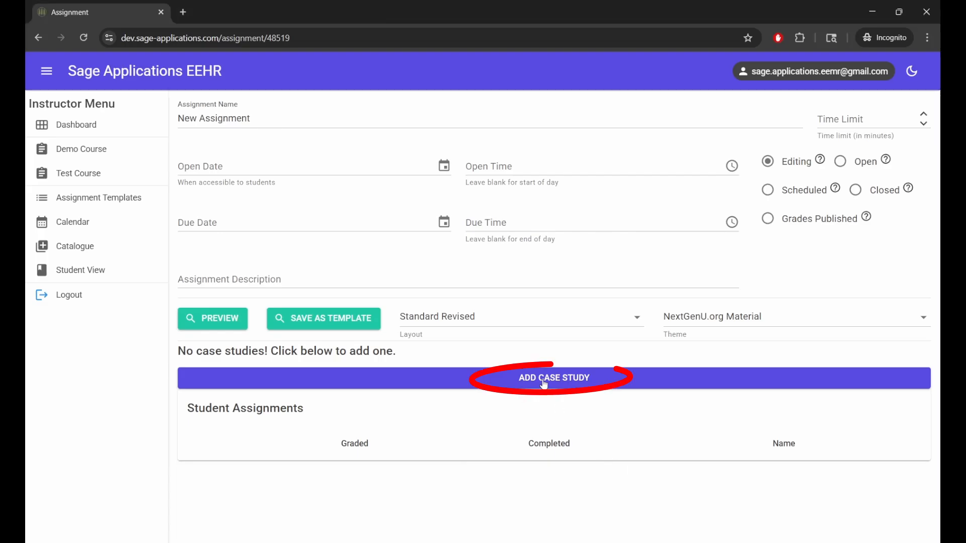
Step: Add the uncomplicated NSTEMI case study from the catalogue to Demo Course and open that course
left_click(543, 383)
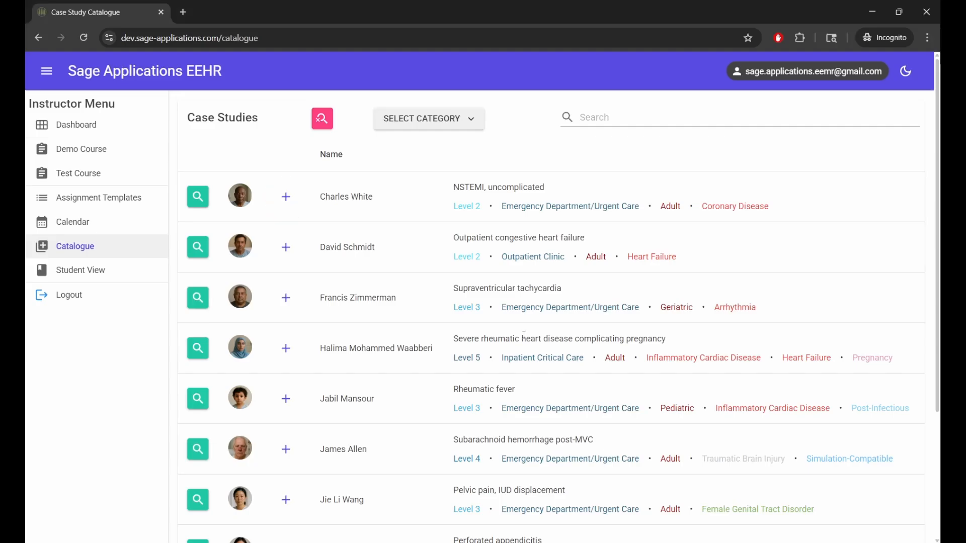
left_click(286, 199)
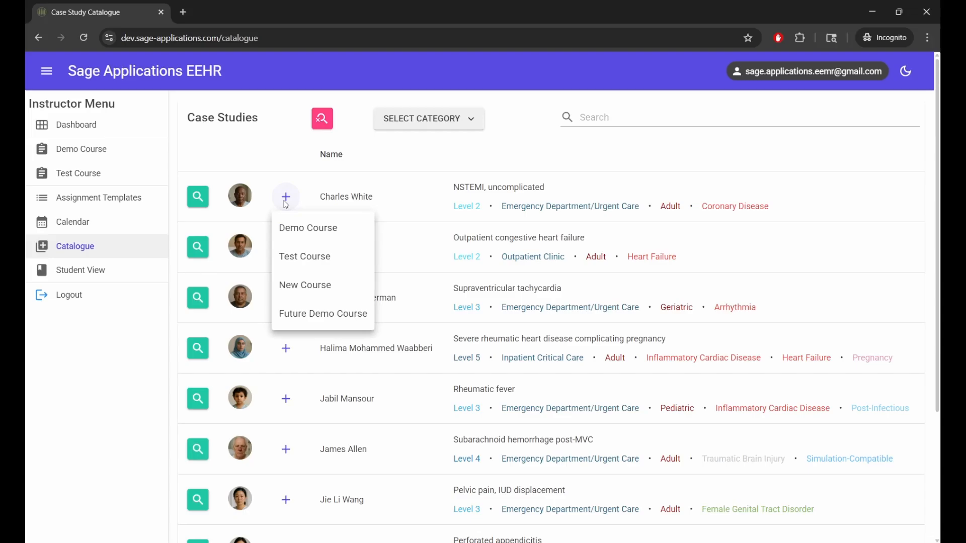
left_click(294, 231)
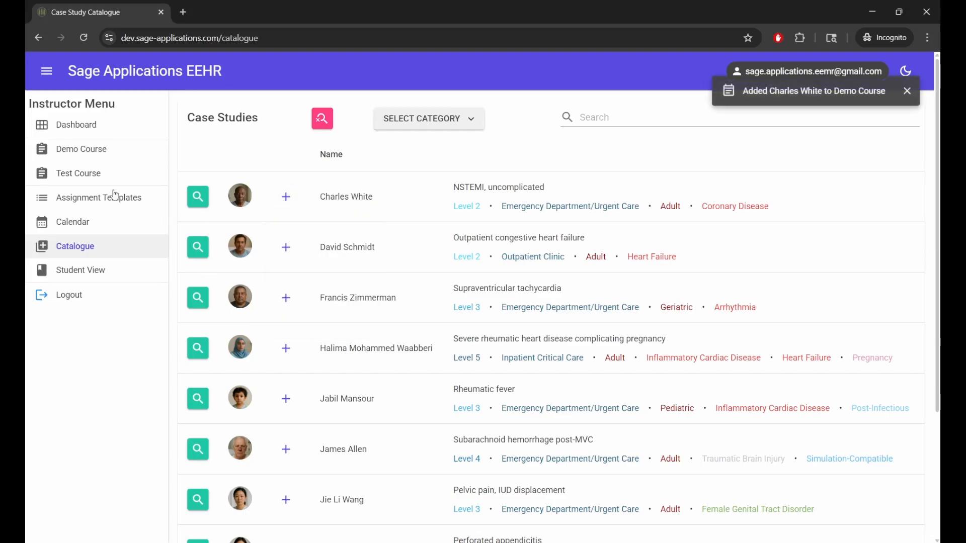
left_click(80, 153)
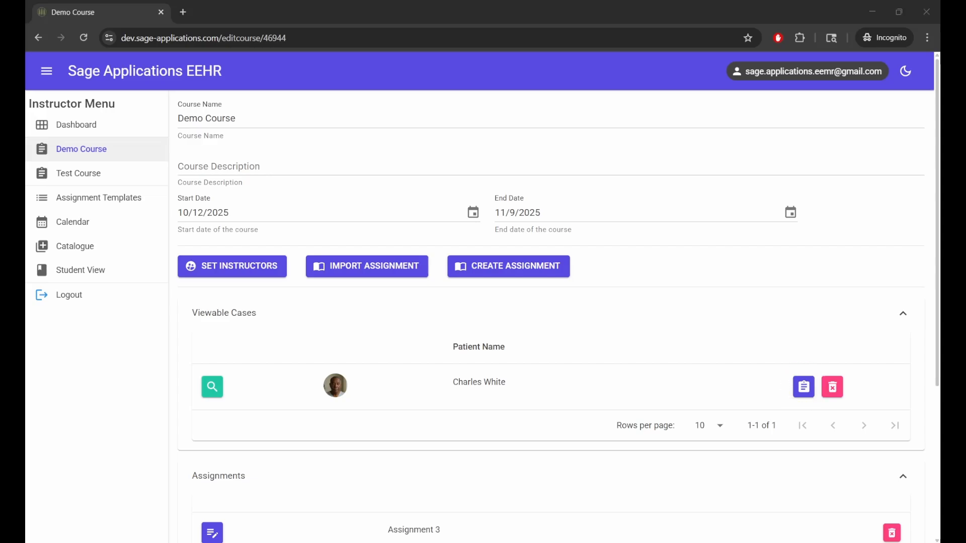
Step: Filter the case study catalogue by the Cardiovascular body system
left_click(80, 246)
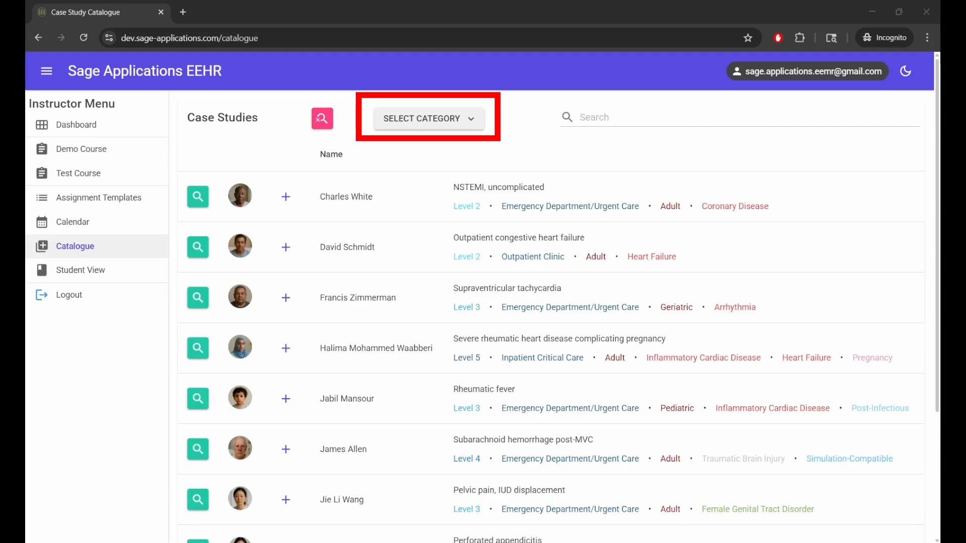
left_click(468, 123)
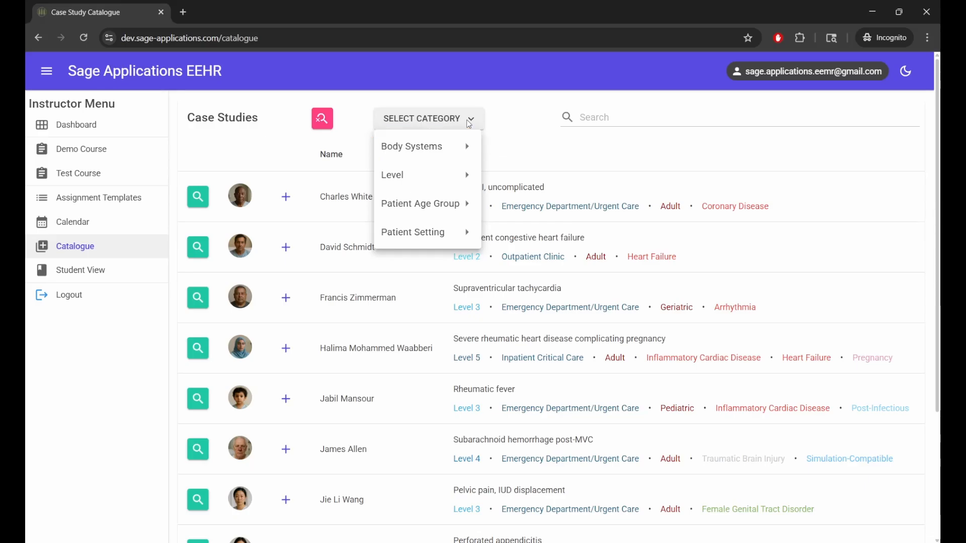
mouse_move(461, 154)
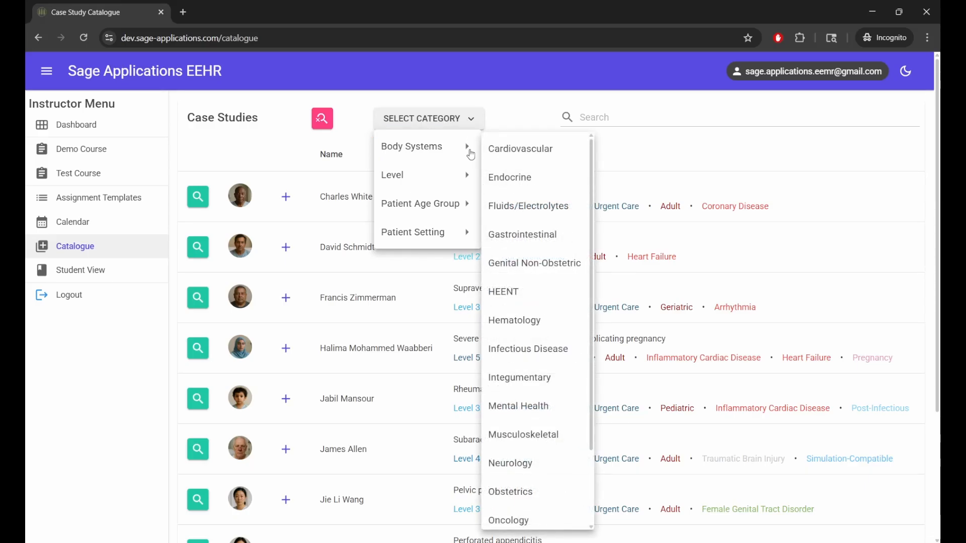
left_click(500, 152)
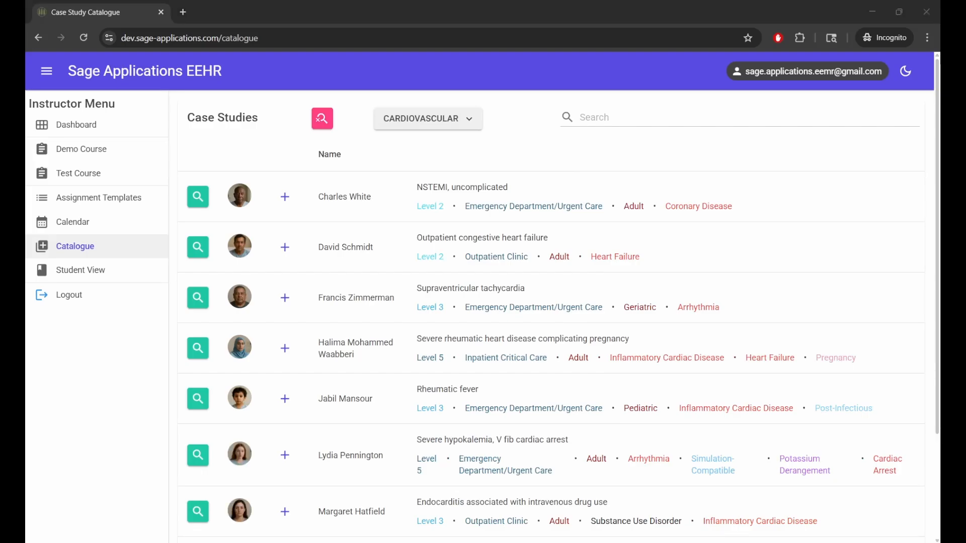
Step: Look through the Level, Patient Age Group and Patient Setting filter options, and clear the catalogue's category filter
left_click(466, 126)
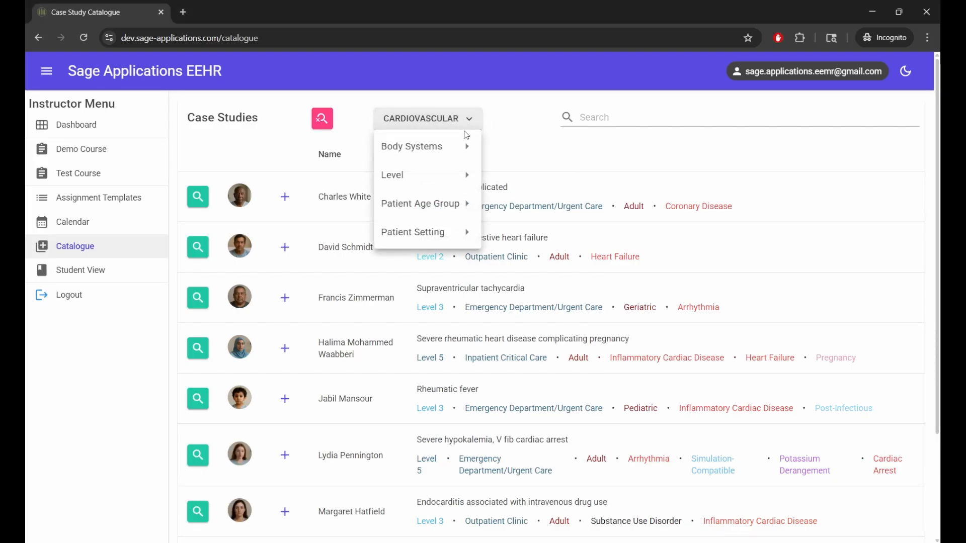
mouse_move(466, 181)
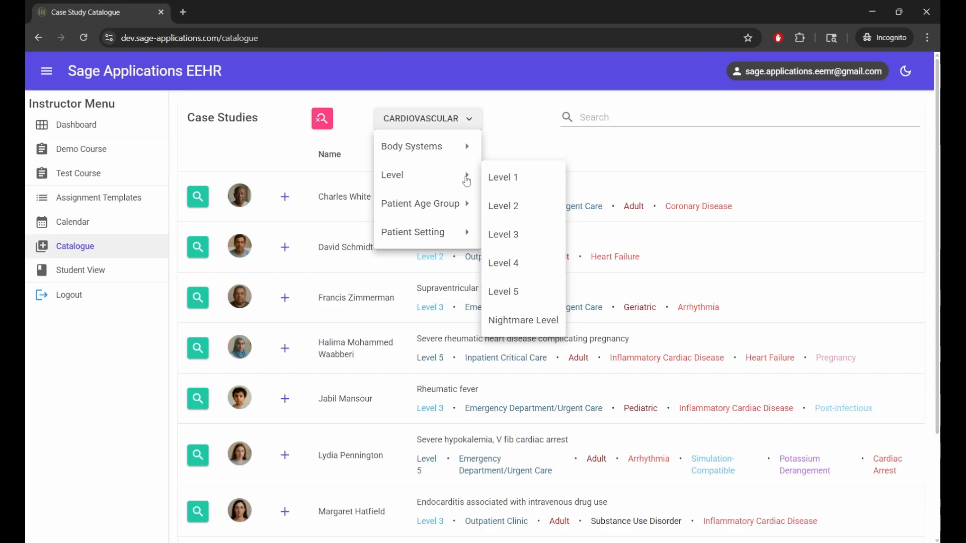
mouse_move(462, 214)
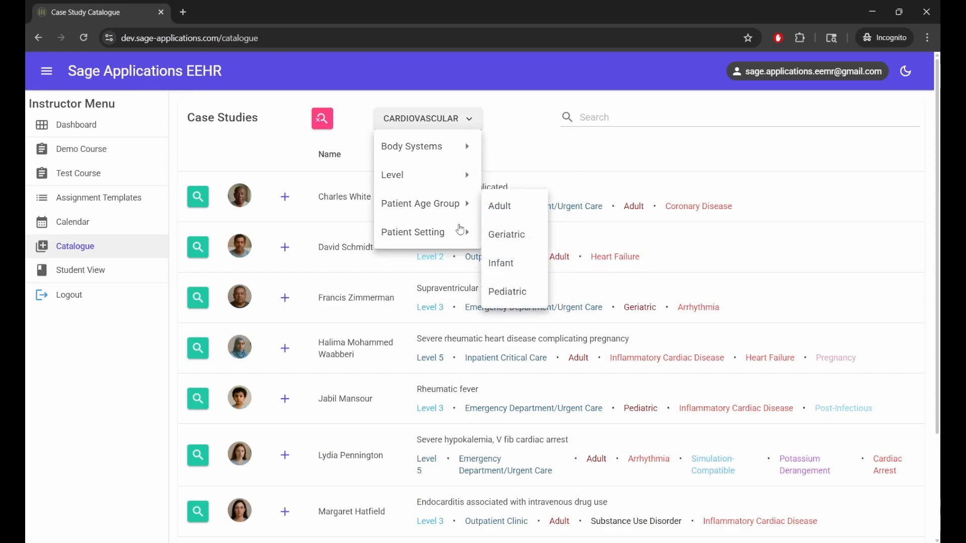
mouse_move(458, 239)
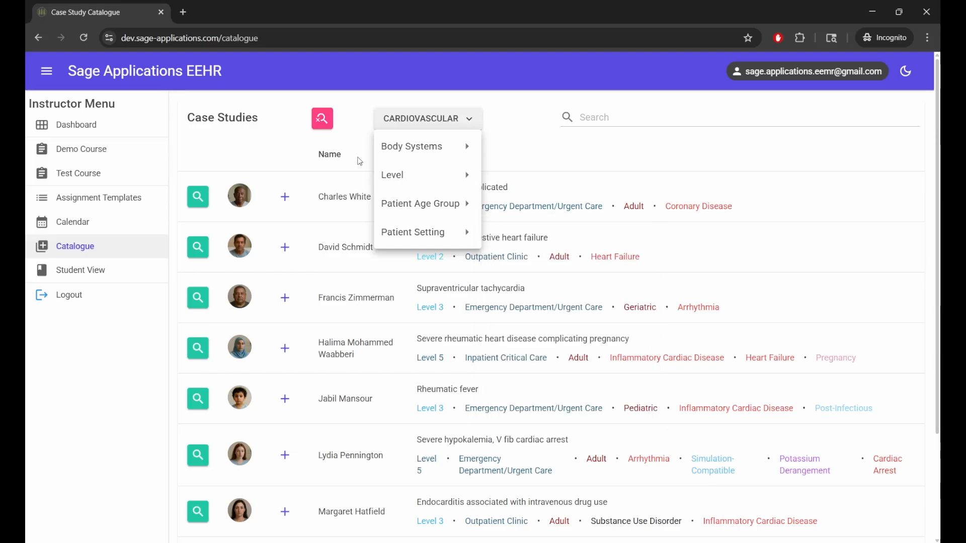
left_click(360, 161)
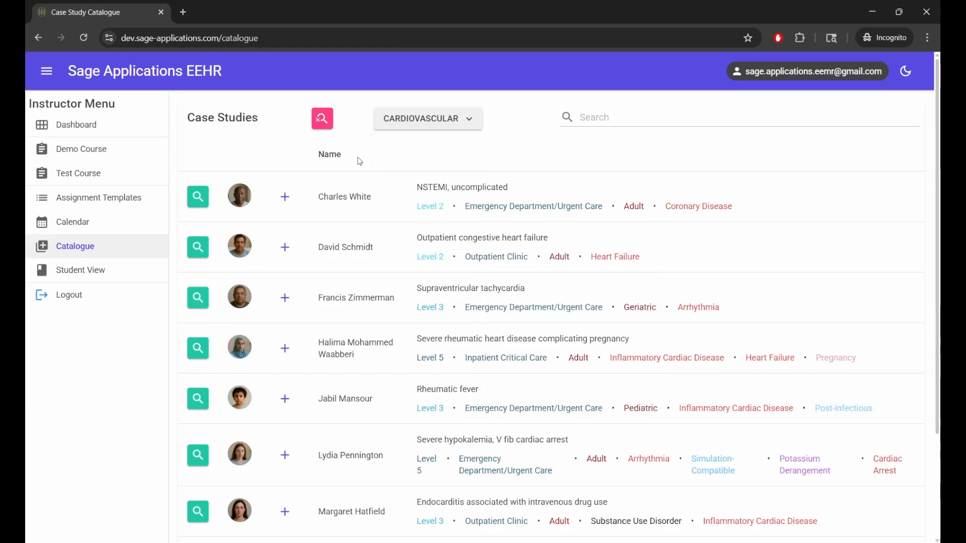
left_click(323, 121)
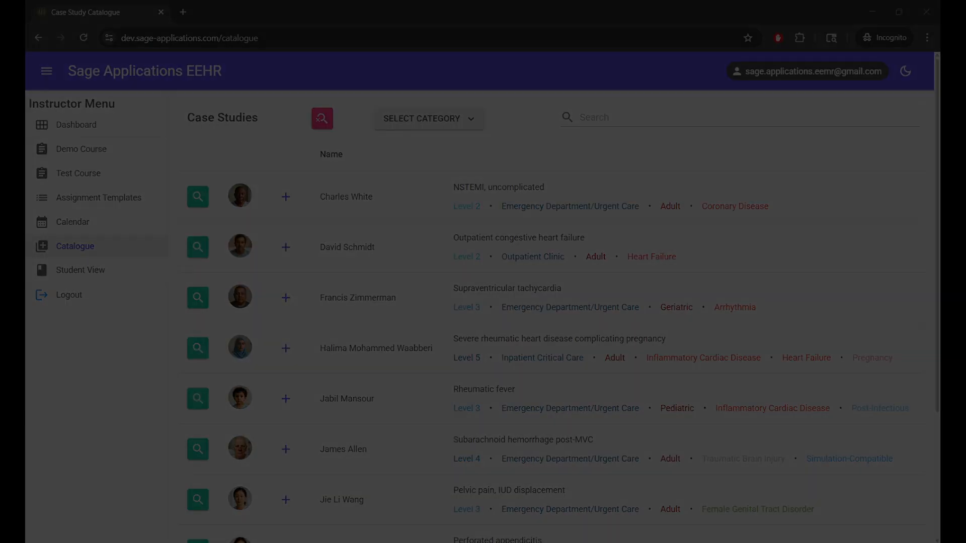